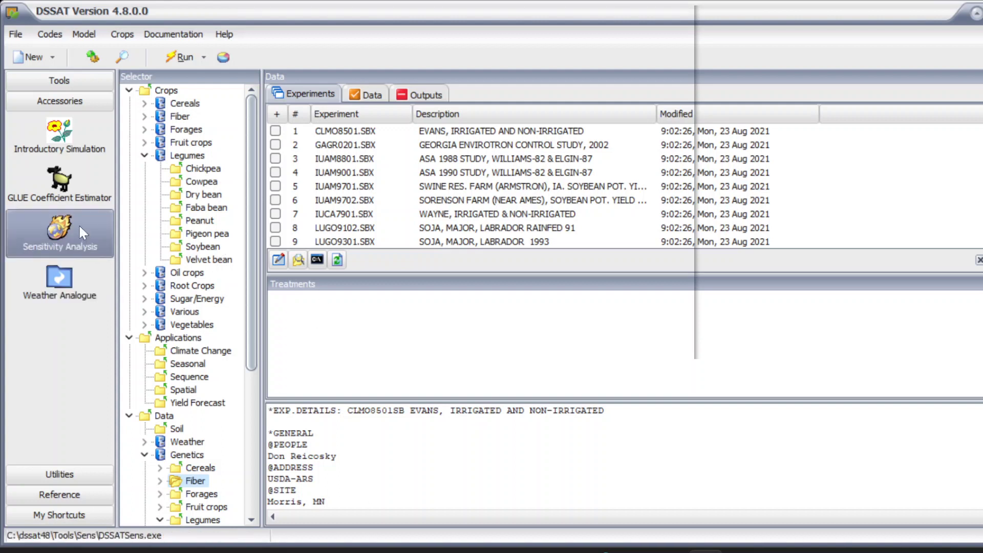
# Launch the GLUE Coefficient Estimator from Accessories and accept the batch-file and GLWork folder notices
pyautogui.click(59, 80)
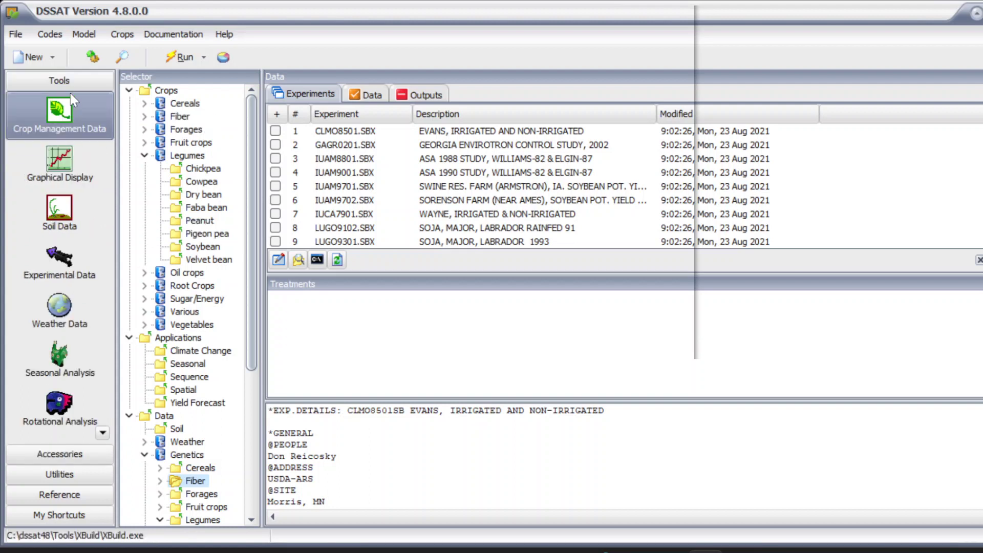
pyautogui.click(49, 450)
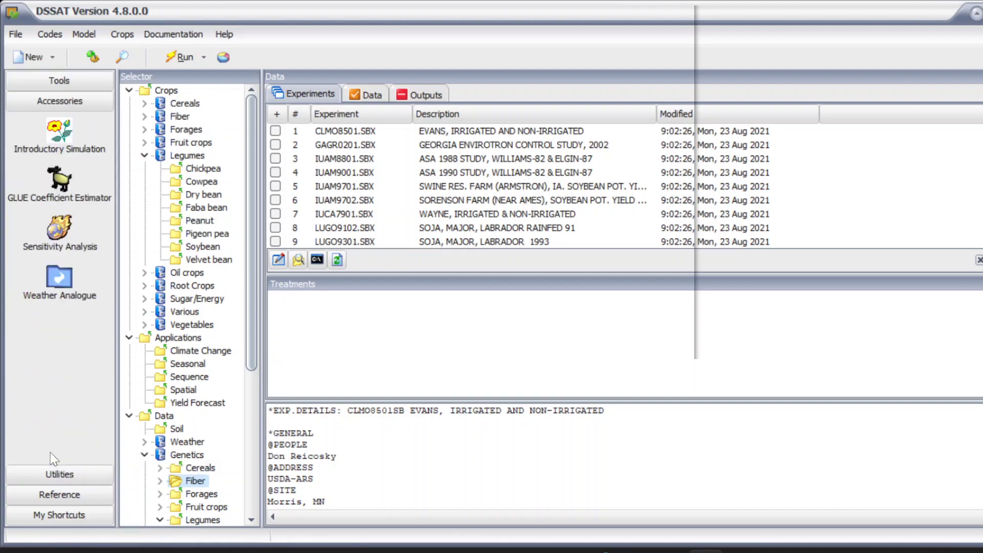
pyautogui.click(69, 193)
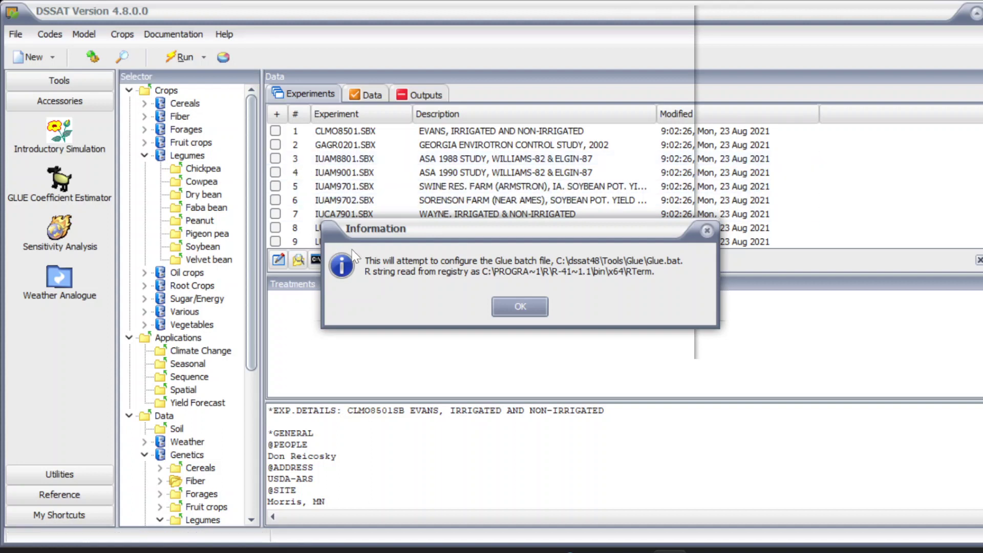
pyautogui.click(520, 307)
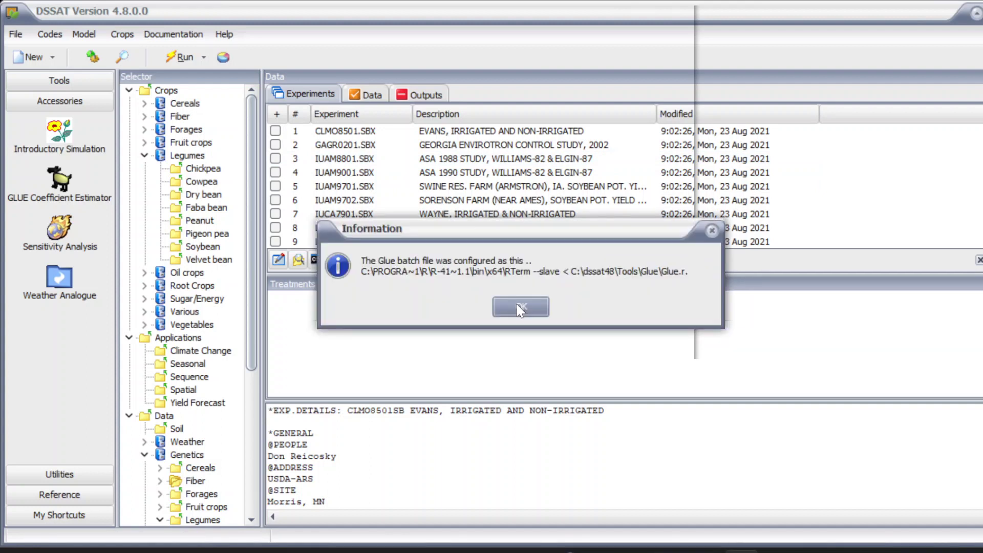
pyautogui.click(520, 309)
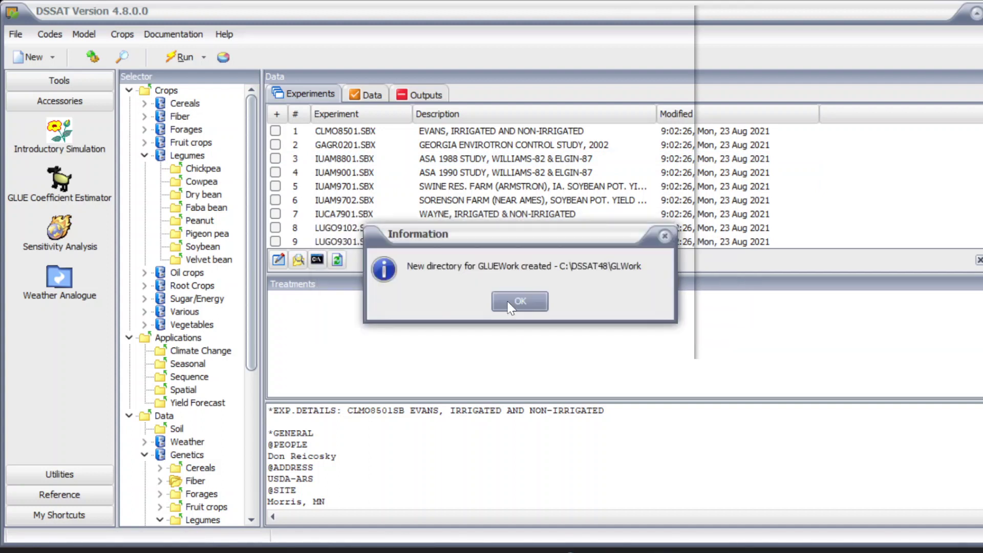
pyautogui.click(510, 304)
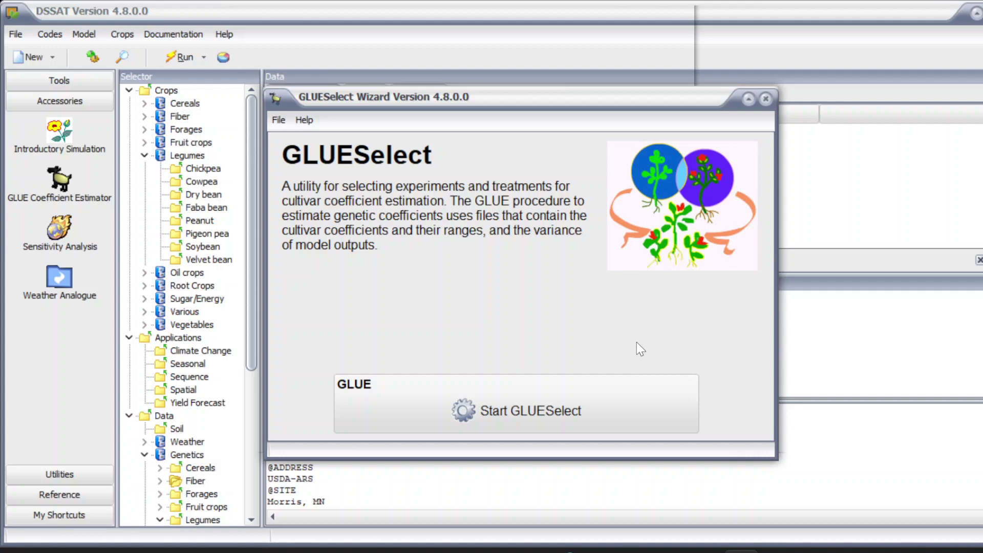
# Start GLUESelect, choose Soybean as the crop and IB0010 WILLIAMS-82 as the cultivar
pyautogui.click(579, 405)
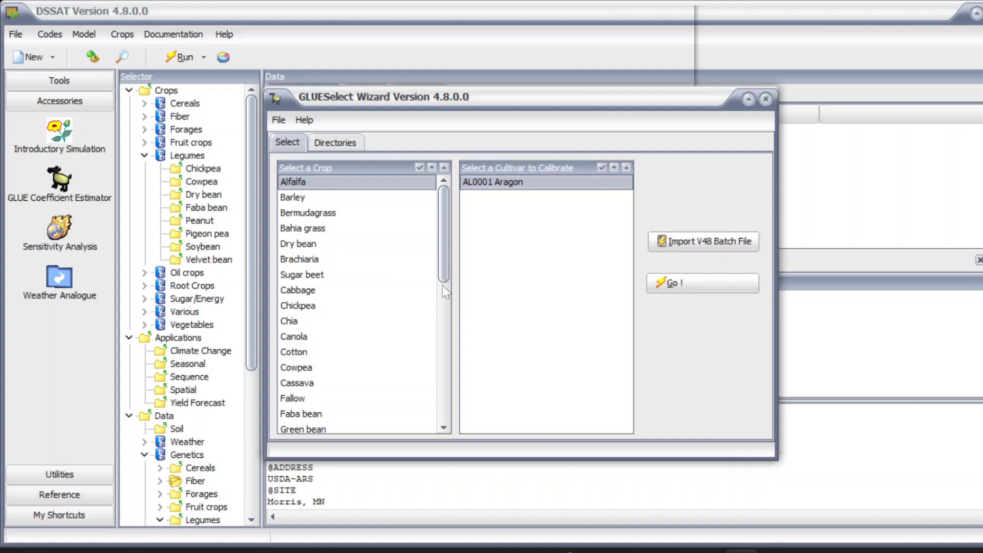
pyautogui.moveTo(444, 217); pyautogui.dragTo(444, 324)
pyautogui.click(303, 321)
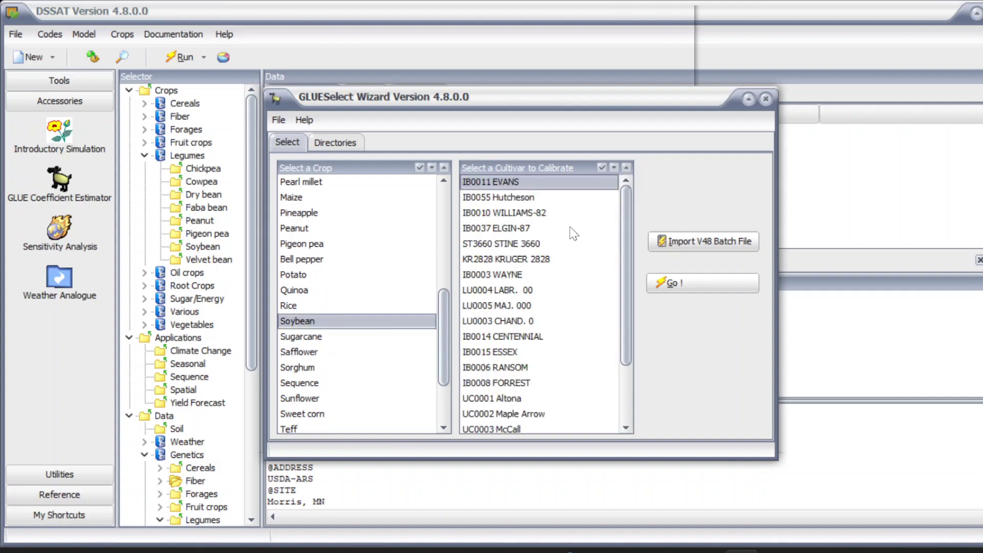
pyautogui.moveTo(625, 217); pyautogui.dragTo(605, 218)
pyautogui.click(519, 214)
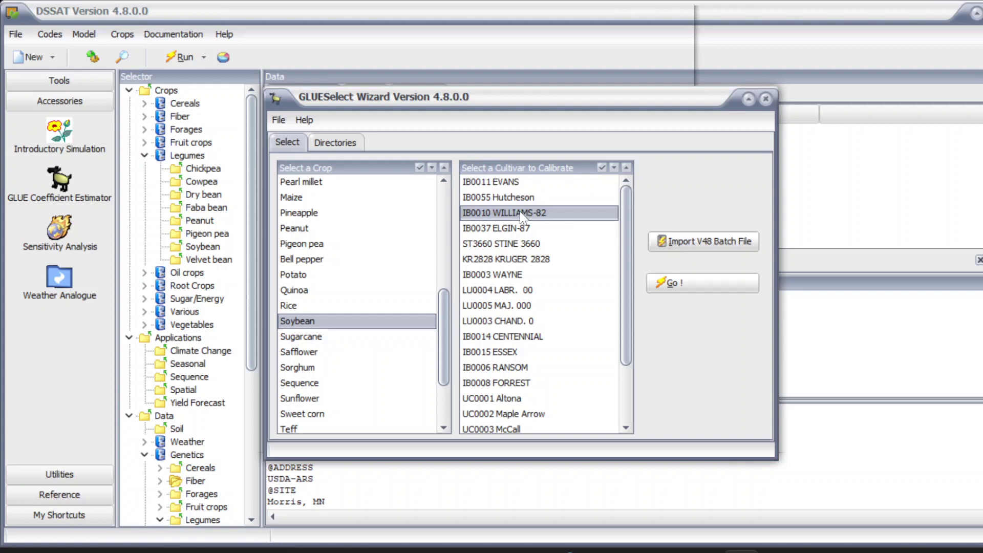
# Proceed to the page listing WILLIAMS-82 treatments across seven soybean experiment files
pyautogui.click(676, 285)
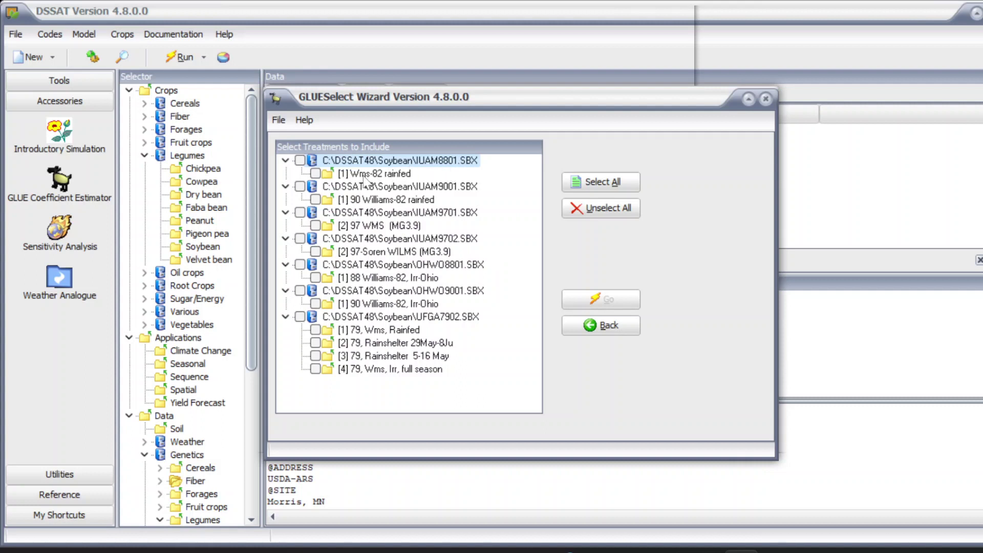
# Include IUAM8801, IUAM9001, OHWO8801, OHWO9001 and only UFGA7902 treatment 4 (irrigated, full season)
pyautogui.click(300, 160)
pyautogui.click(300, 187)
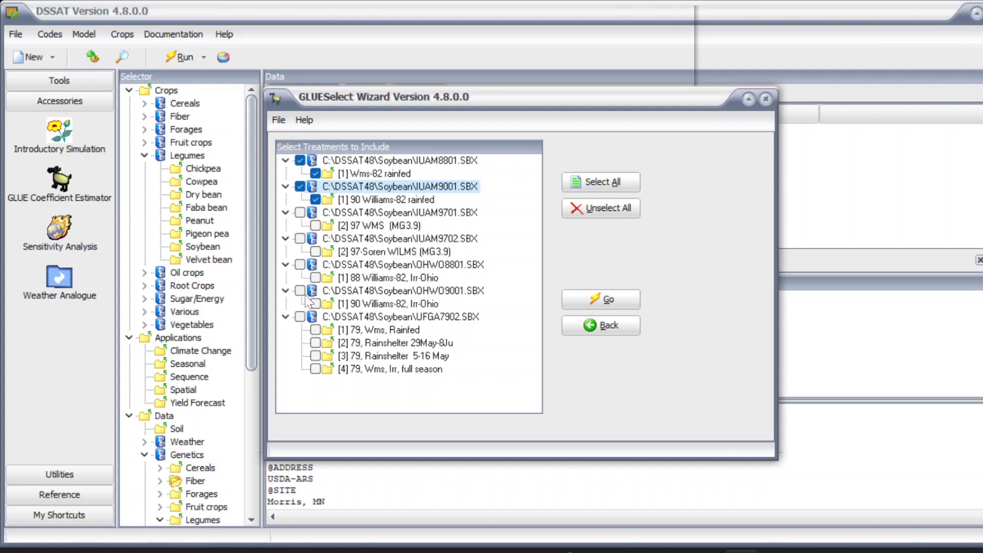
pyautogui.click(306, 317)
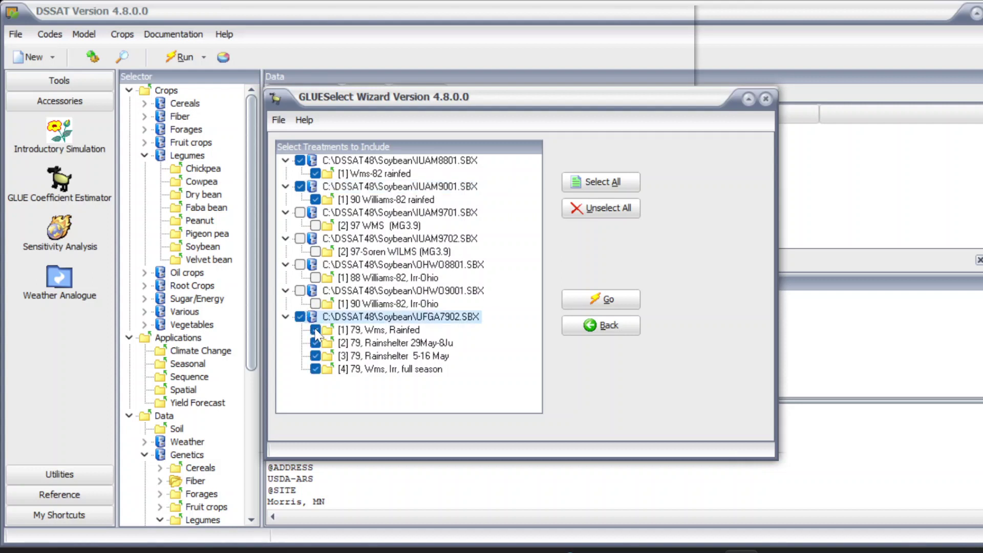
pyautogui.click(316, 330)
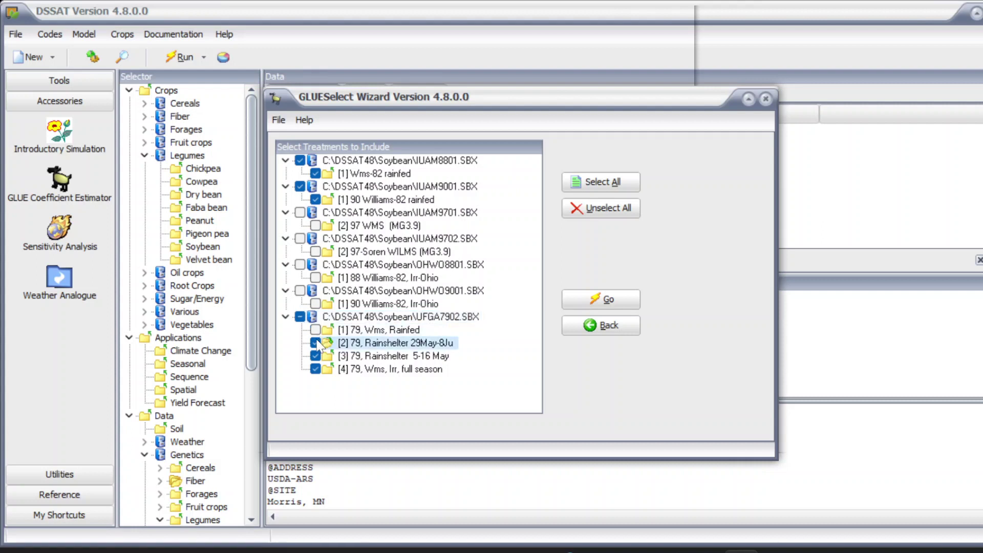
pyautogui.click(316, 343)
pyautogui.click(316, 355)
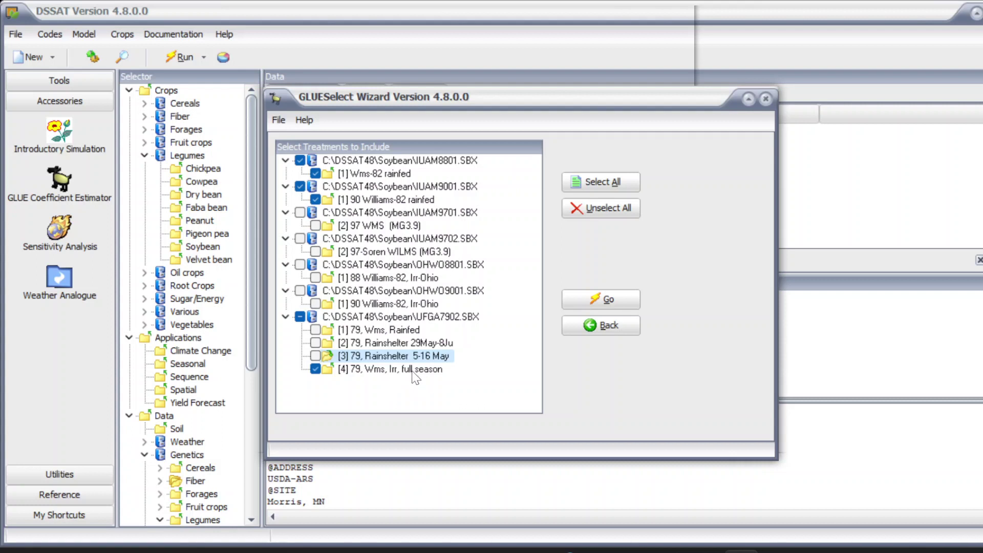
pyautogui.click(300, 264)
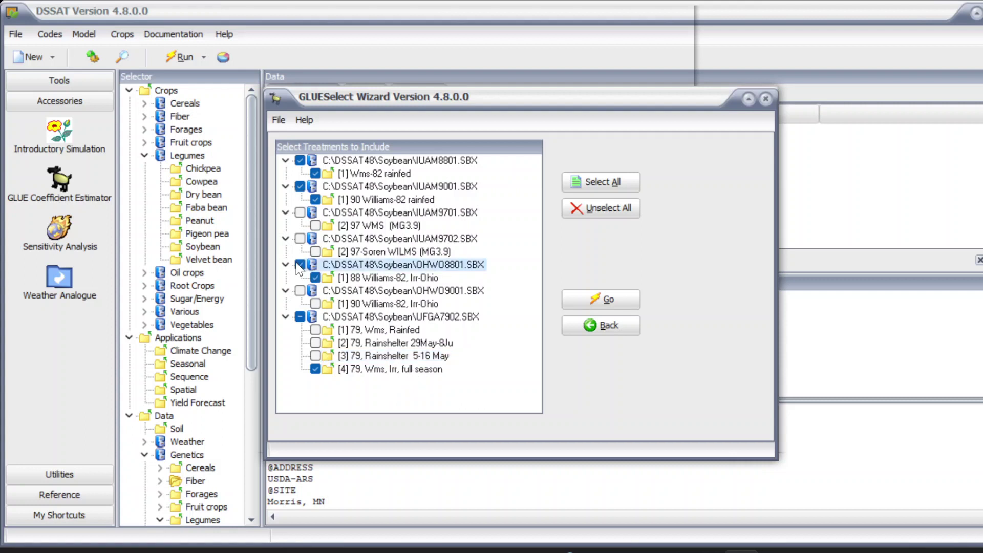
pyautogui.click(300, 291)
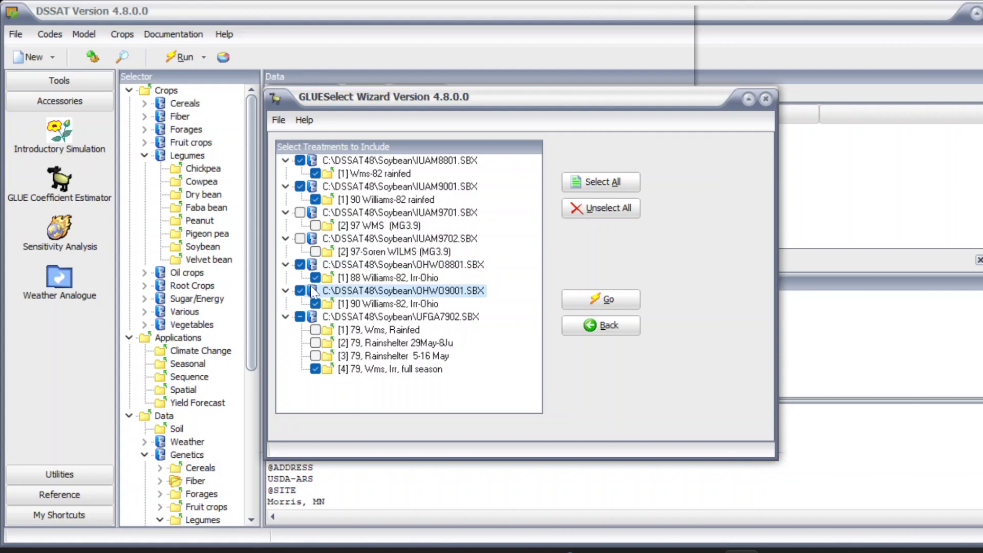
# Back up existing GLUE work files, save the WILLIAMS-82 batch file, and review the 10-run, All-parameters options
pyautogui.click(625, 302)
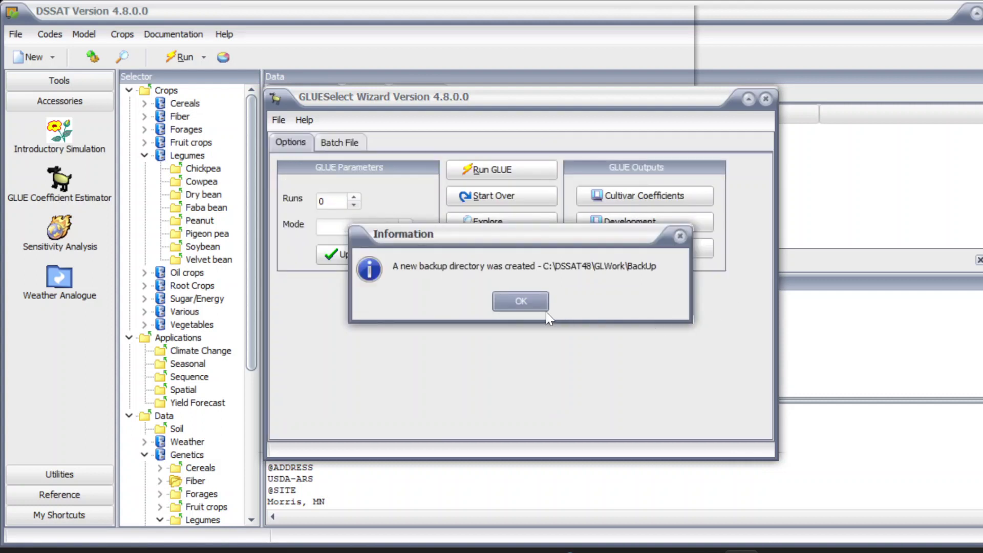
pyautogui.click(541, 303)
pyautogui.click(476, 297)
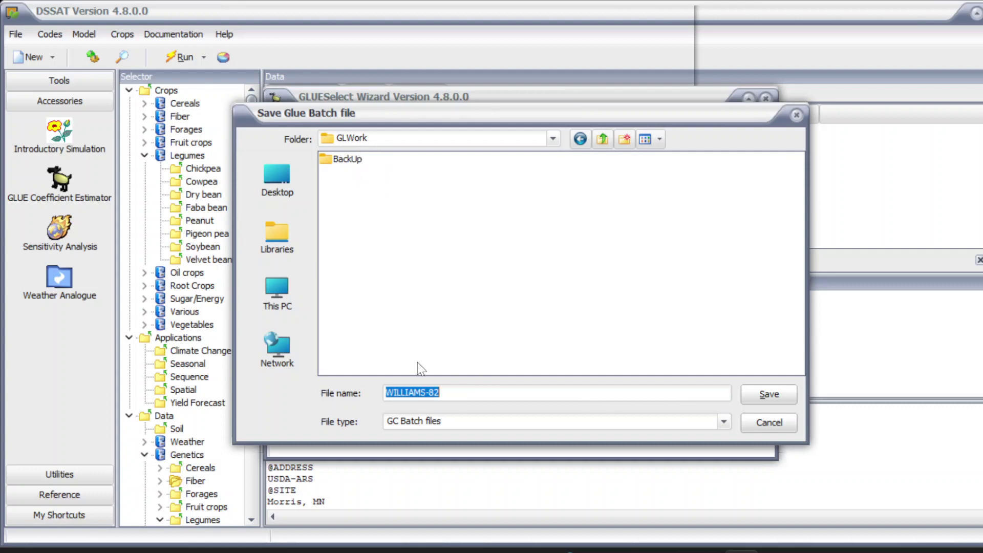
pyautogui.click(758, 394)
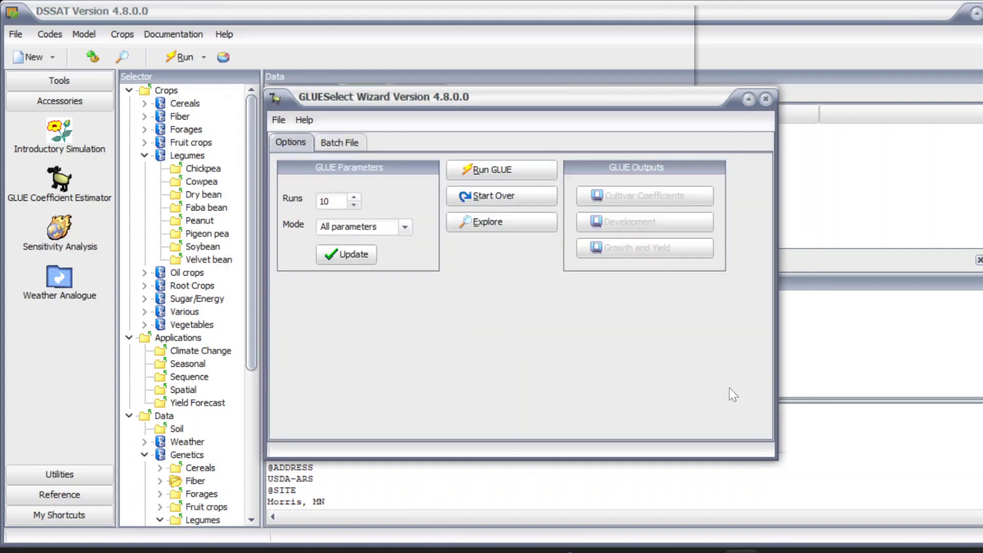
pyautogui.moveTo(318, 201); pyautogui.dragTo(343, 201)
pyautogui.click(405, 225)
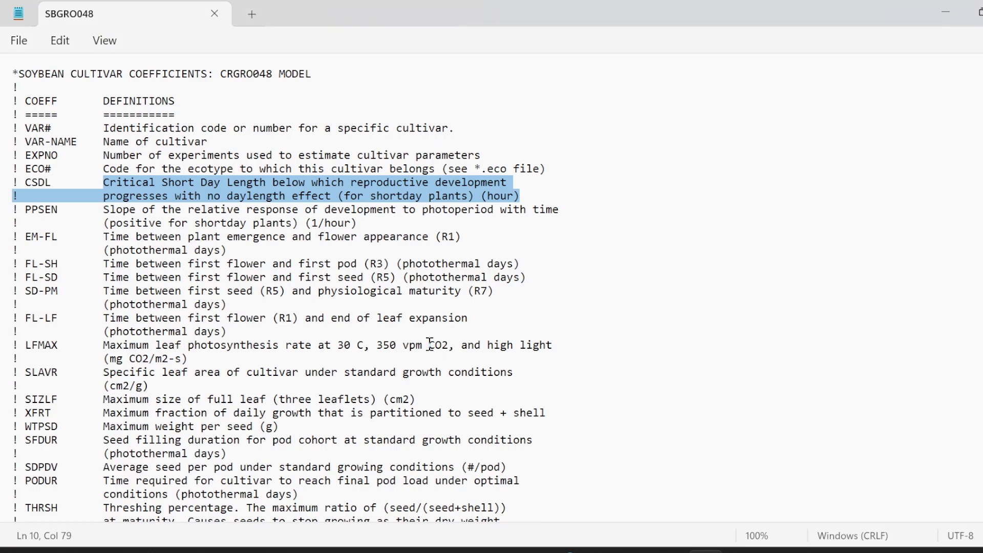
# Highlight the P, G and N flags on SBGRO048's !Calibration line, then minimize Notepad
pyautogui.scroll(-7, 324, 275)
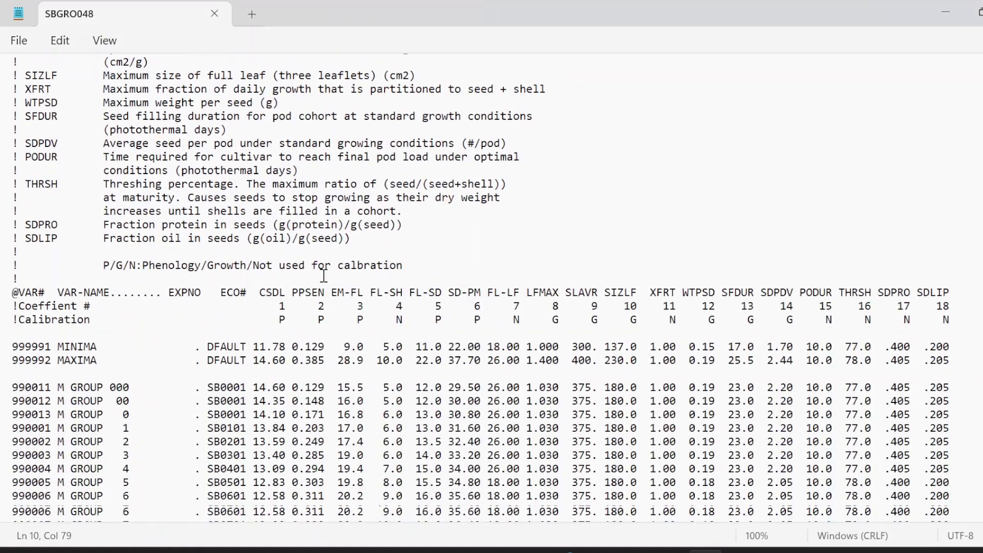
pyautogui.scroll(-2, 323, 276)
pyautogui.moveTo(273, 238); pyautogui.dragTo(368, 236)
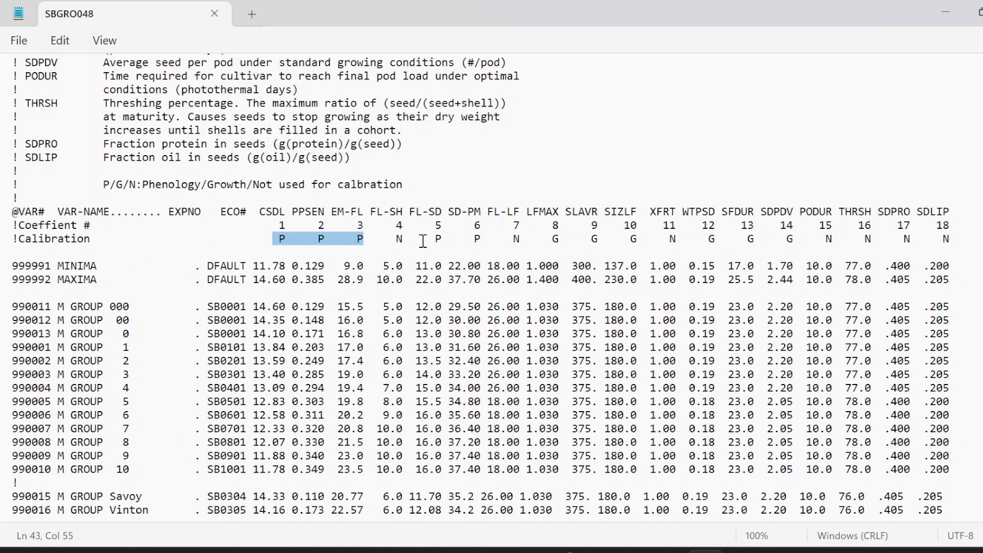
pyautogui.moveTo(545, 239); pyautogui.dragTo(640, 239)
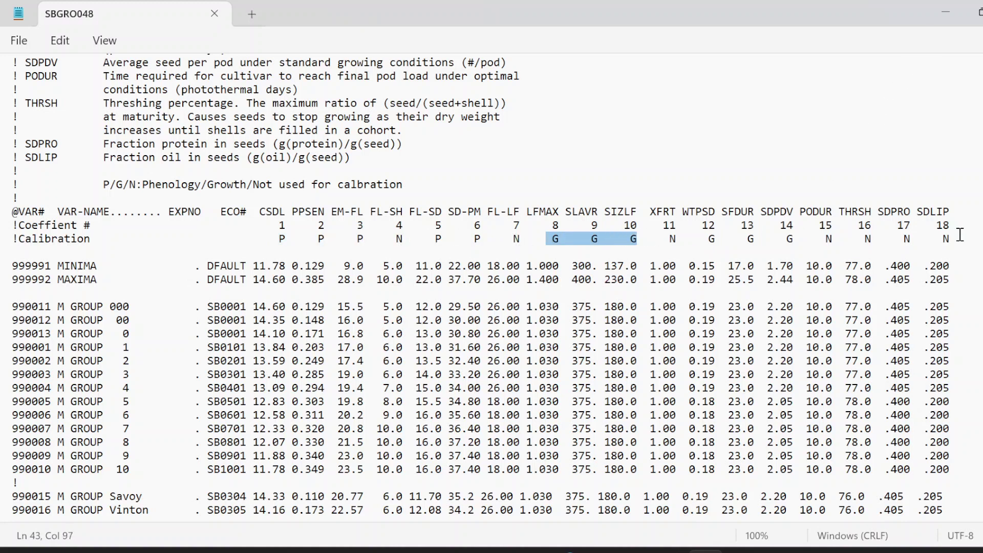
pyautogui.moveTo(956, 241); pyautogui.dragTo(826, 238)
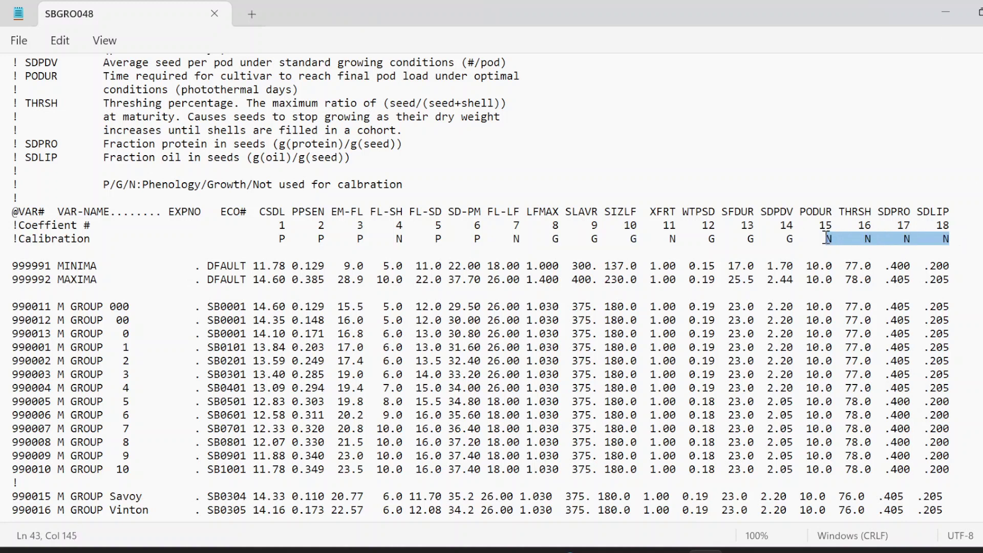
pyautogui.click(945, 12)
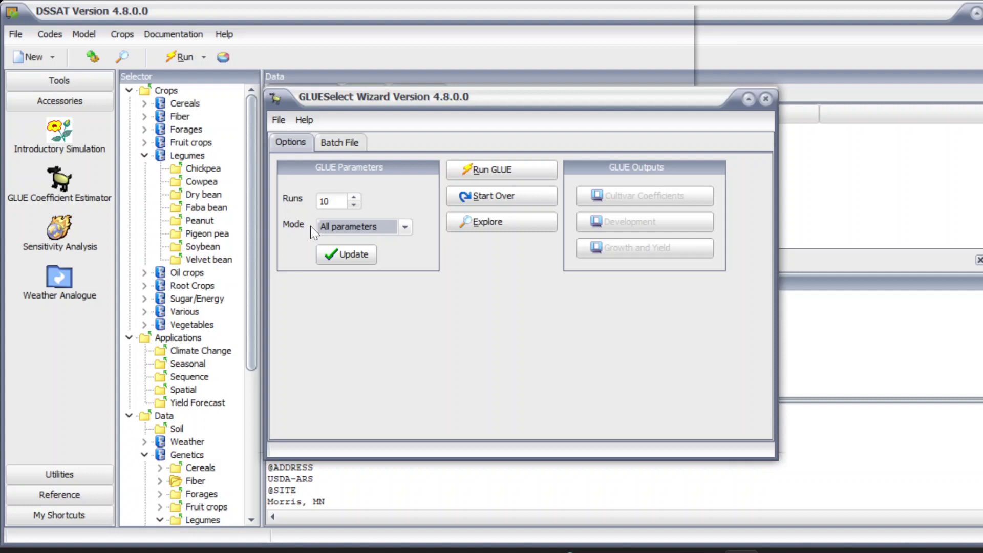
# Apply 10 runs in All parameters mode and start the GLUE estimation for WILLIAMS-82
pyautogui.doubleClick(335, 204)
pyautogui.click(336, 205)
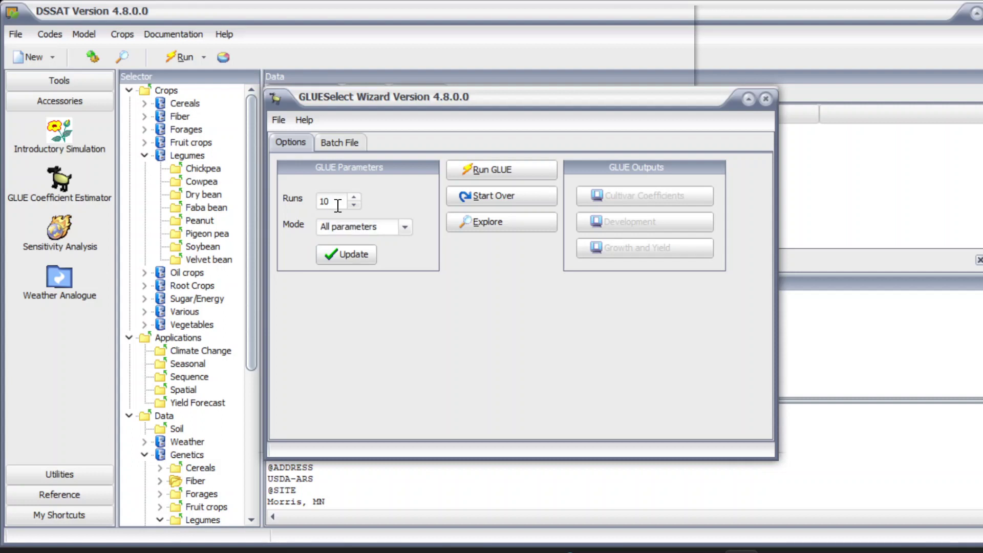
pyautogui.click(338, 247)
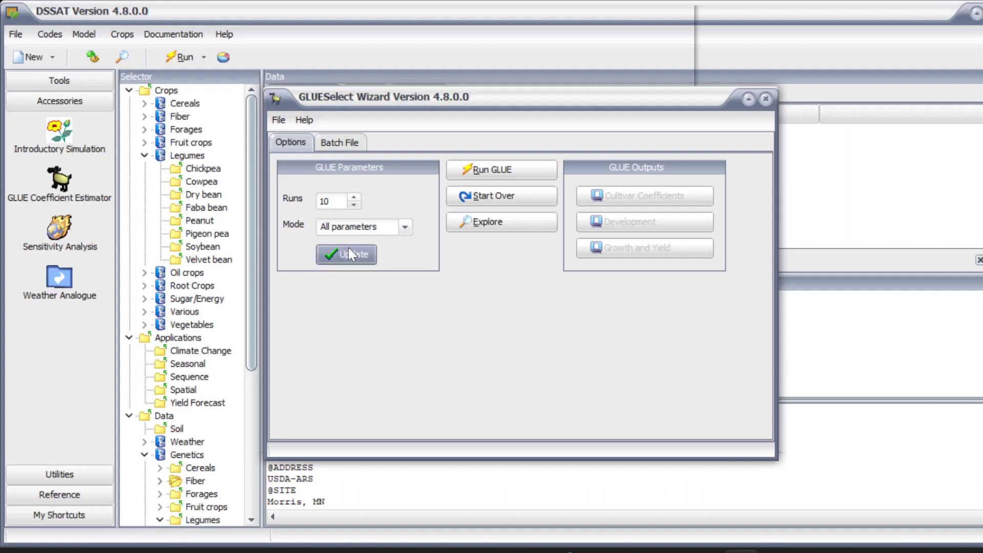
pyautogui.click(474, 169)
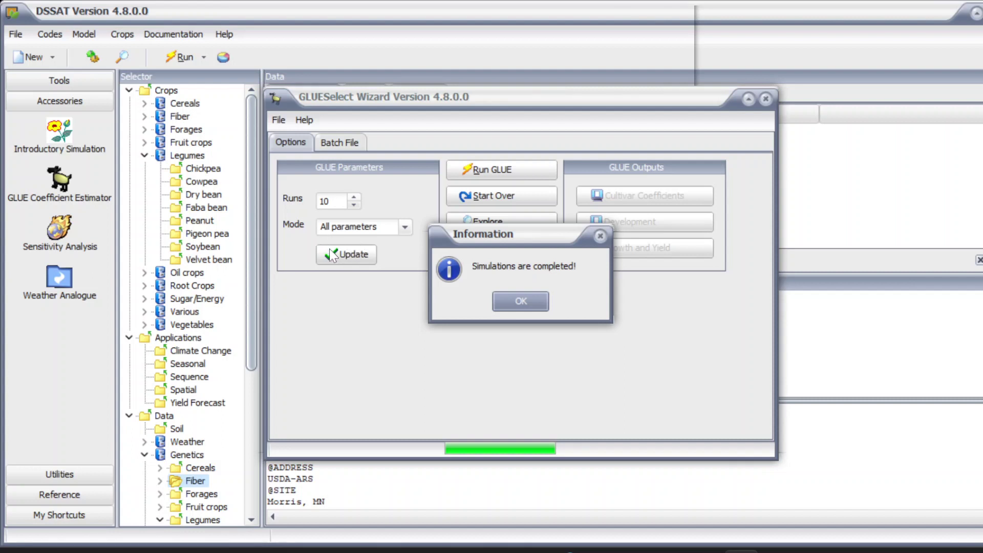
# Open the estimated cultivar coefficients in Notepad and copy the new WILLIAMS-82 coefficient line
pyautogui.click(496, 302)
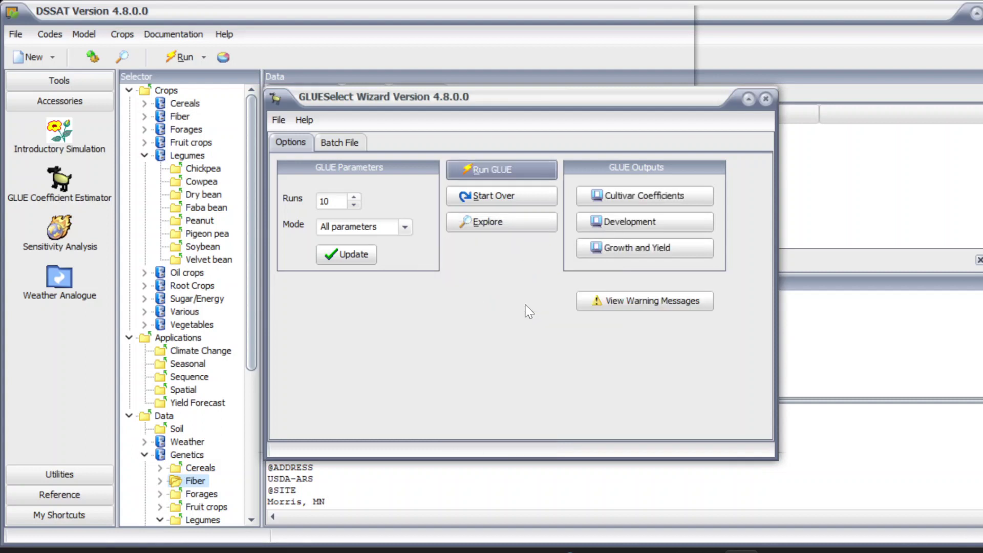
pyautogui.click(638, 202)
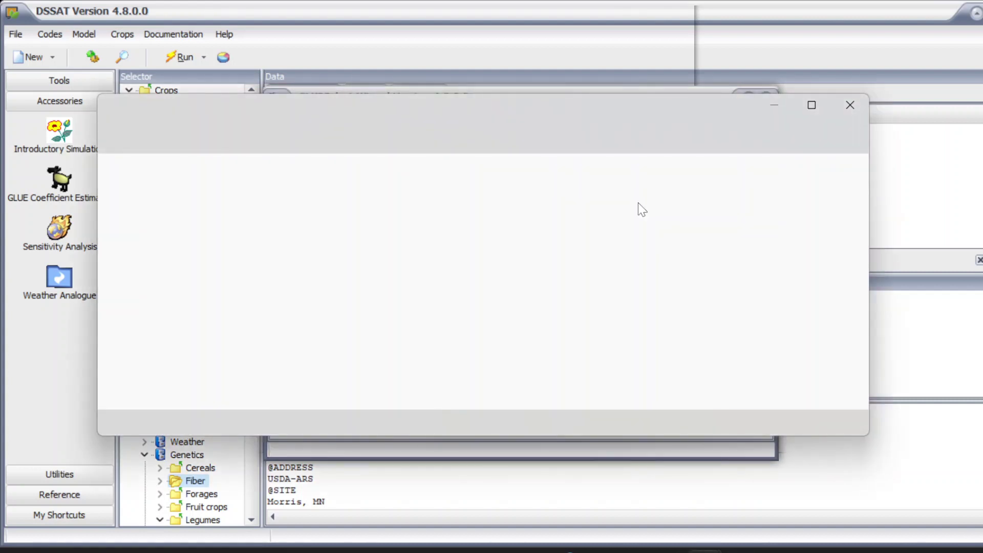
pyautogui.moveTo(440, 204); pyautogui.dragTo(184, 177)
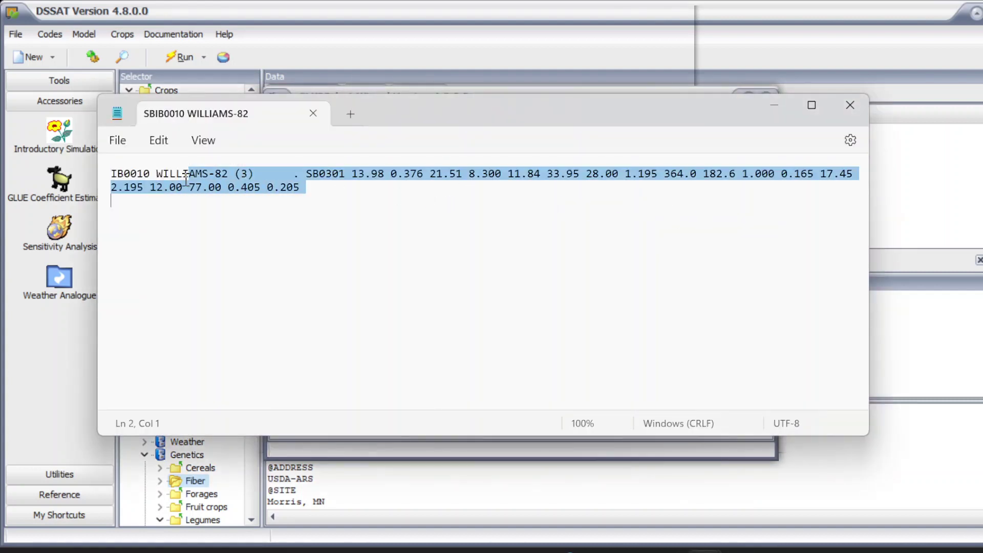
pyautogui.click(812, 106)
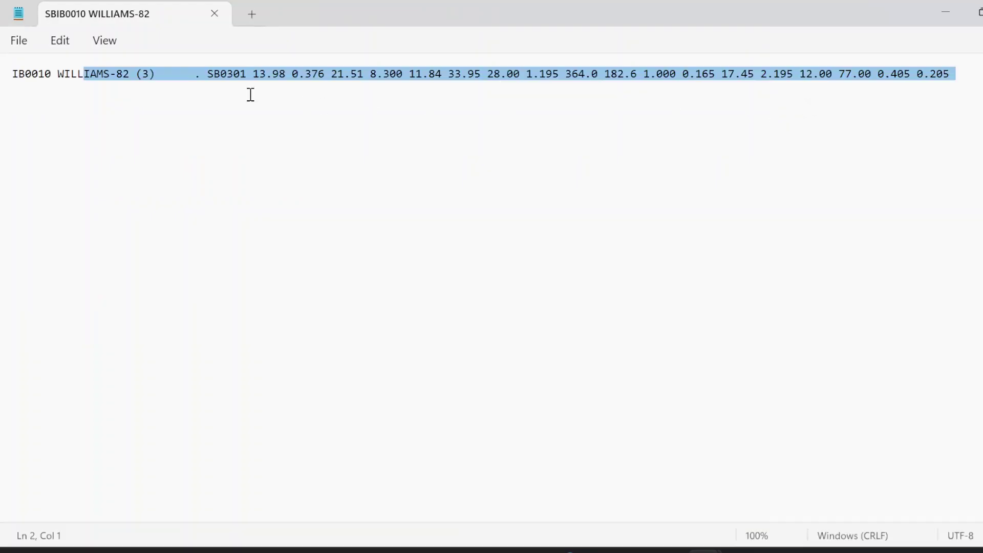
pyautogui.click(162, 76)
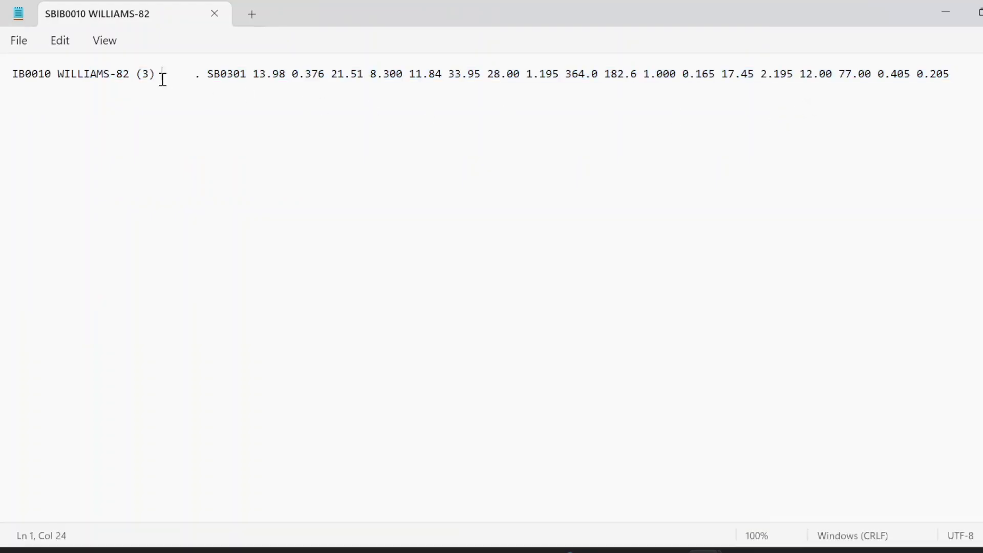
pyautogui.tripleClick(5, 82)
pyautogui.click(23, 43)
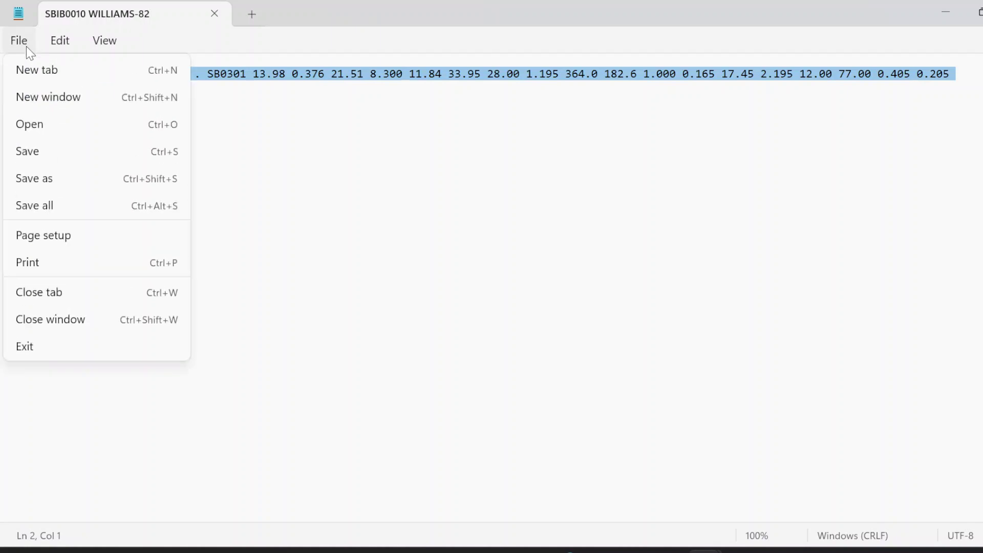
pyautogui.click(294, 80)
pyautogui.rightClick(297, 85)
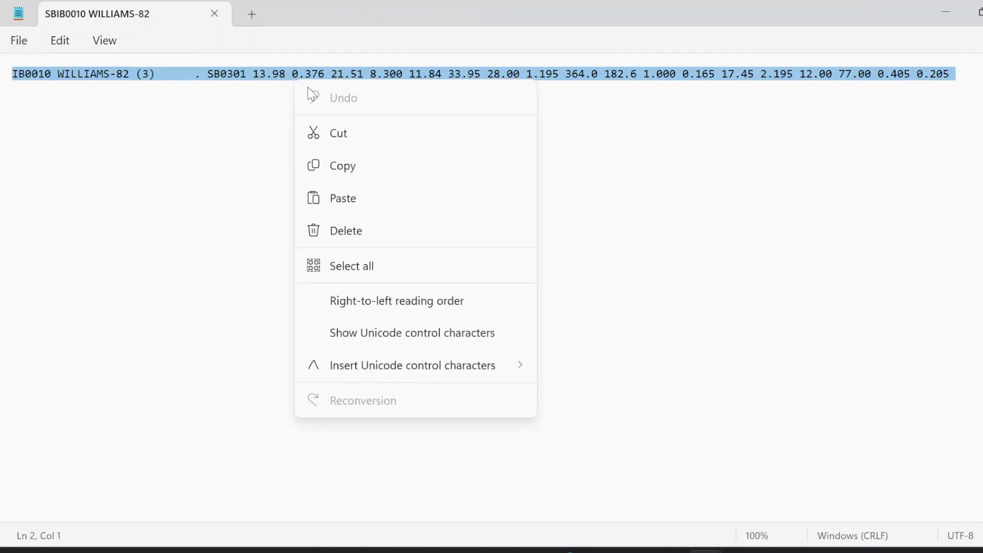
pyautogui.click(328, 163)
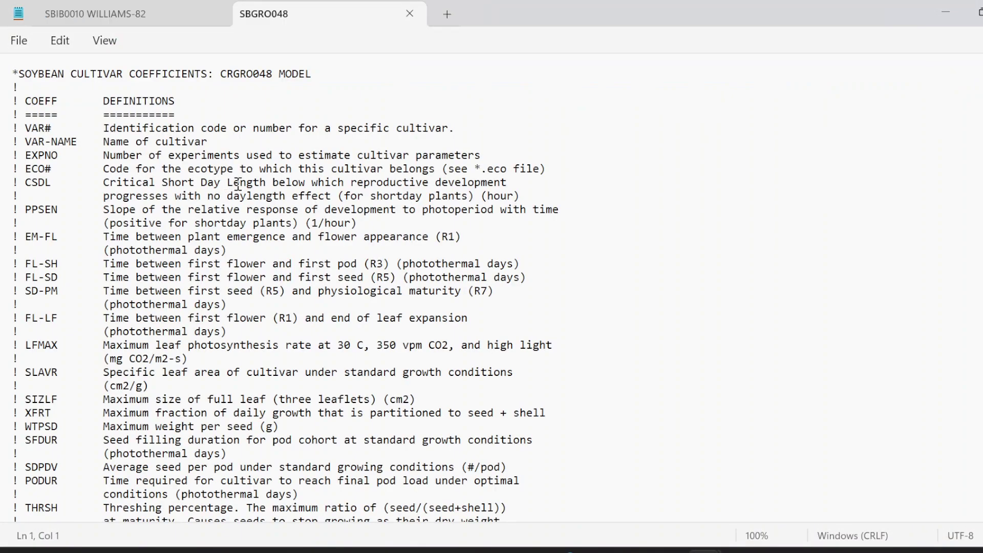
# Switch to the SBGRO048 file and scroll down to its cultivar rows
pyautogui.click(138, 17)
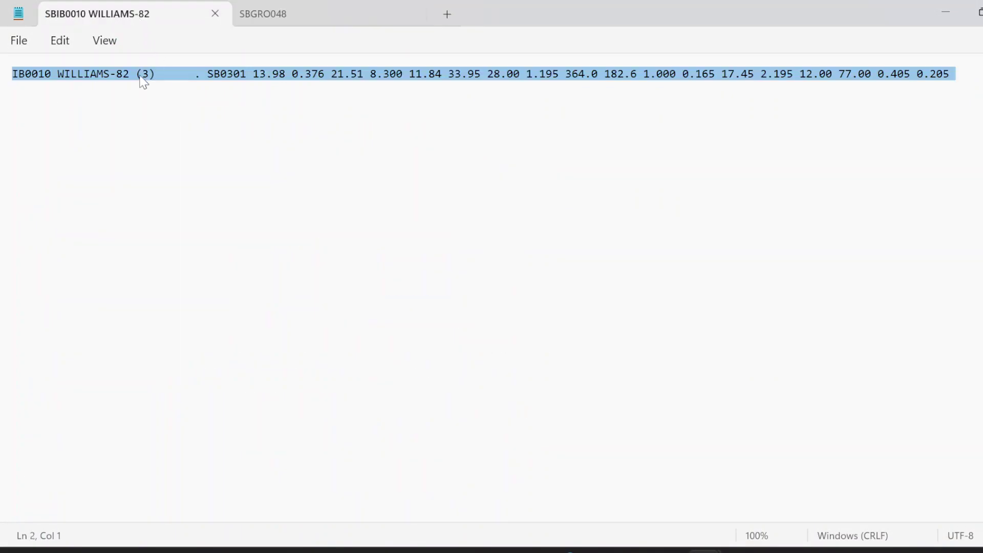
pyautogui.click(287, 15)
pyautogui.scroll(-12, 235, 296)
pyautogui.scroll(-7, 258, 293)
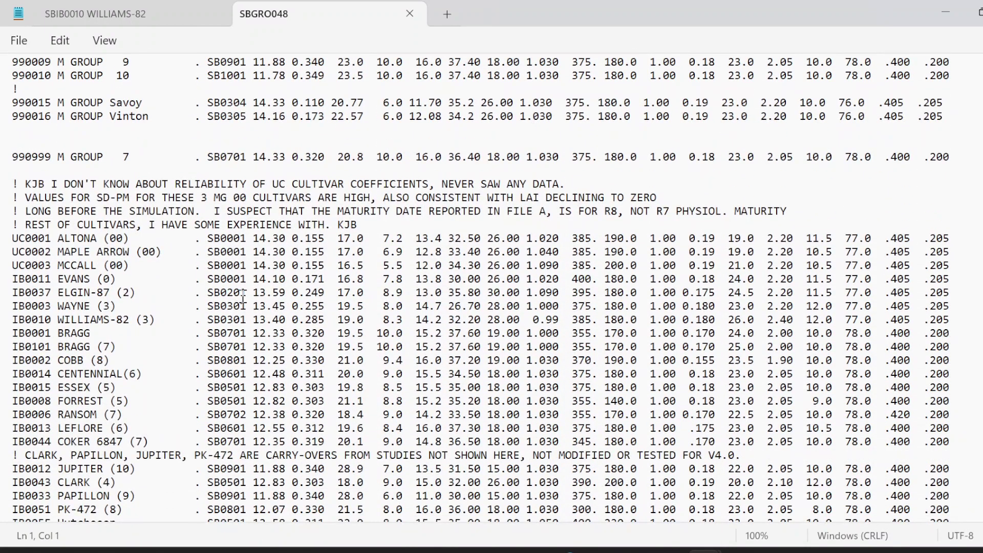
# Paste the GLUE-estimated WILLIAMS-82 line below the original row and comment the original out with '!'
pyautogui.scroll(-7, 243, 297)
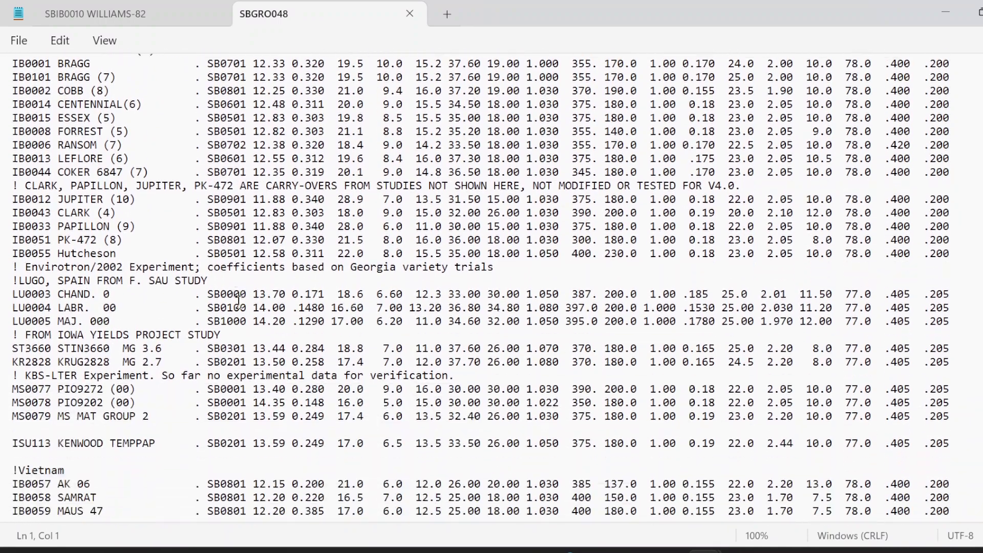
pyautogui.scroll(-4, 241, 305)
pyautogui.scroll(8, 246, 305)
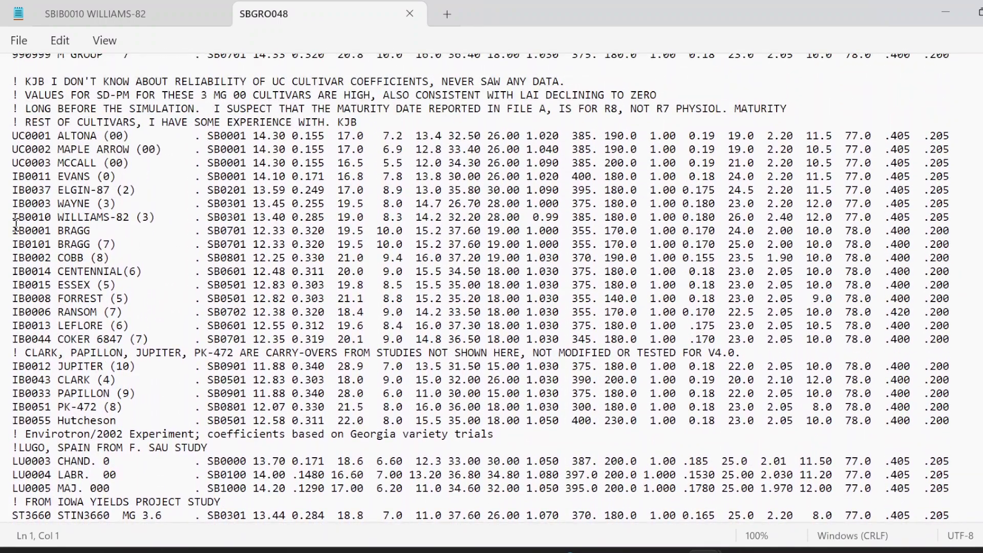
pyautogui.moveTo(15, 220); pyautogui.dragTo(952, 216)
pyautogui.click(962, 215)
pyautogui.press('Return')
pyautogui.press('Return')
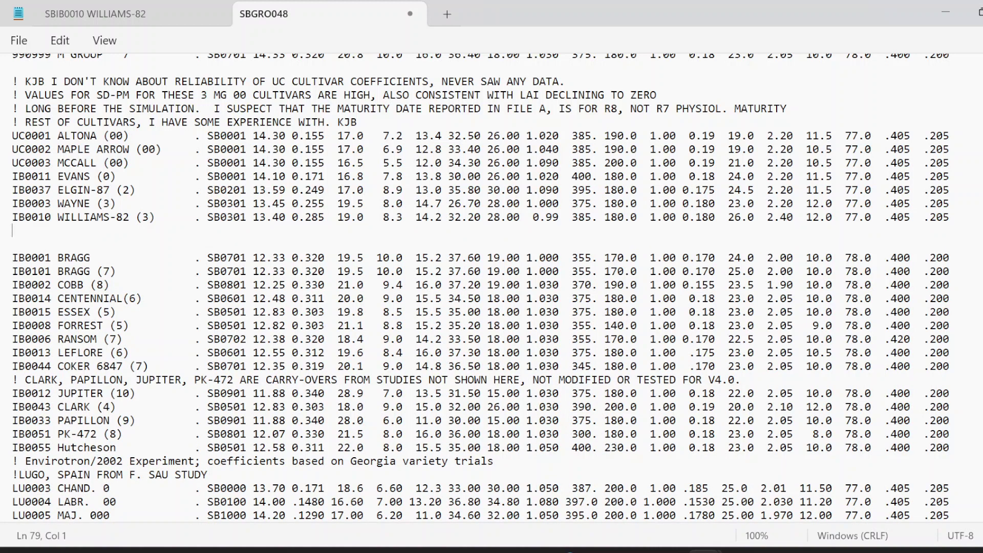
pyautogui.rightClick(34, 229)
pyautogui.click(99, 127)
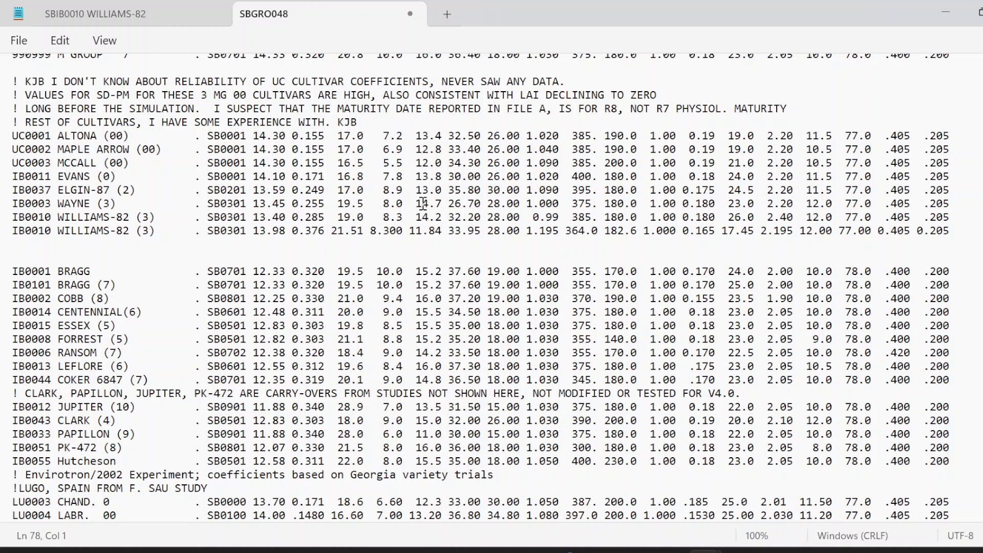
pyautogui.write('!')
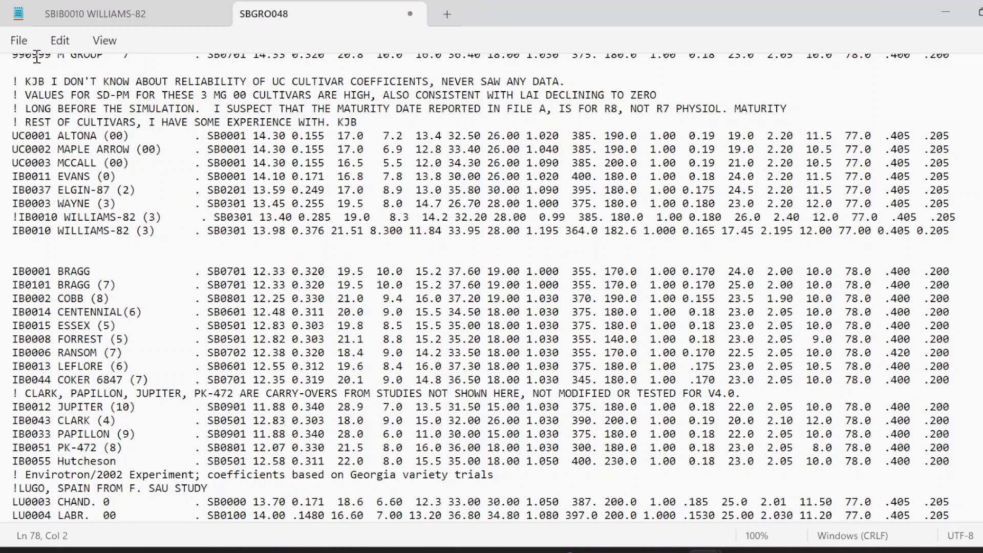
# Save SBGRO048 in Notepad and close the GLUESelect wizard in DSSAT
pyautogui.click(21, 43)
pyautogui.click(65, 163)
pyautogui.click(657, 526)
pyautogui.click(741, 551)
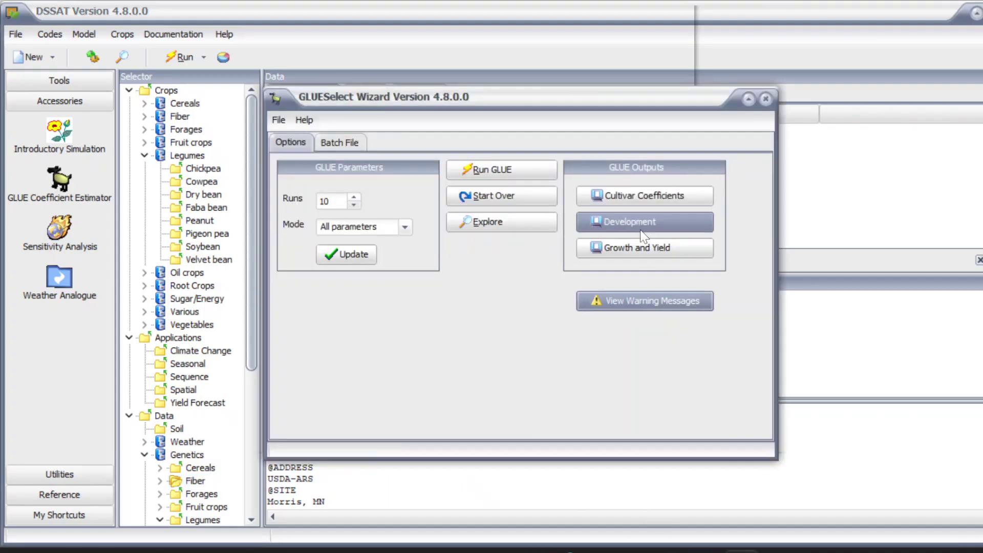
pyautogui.click(765, 100)
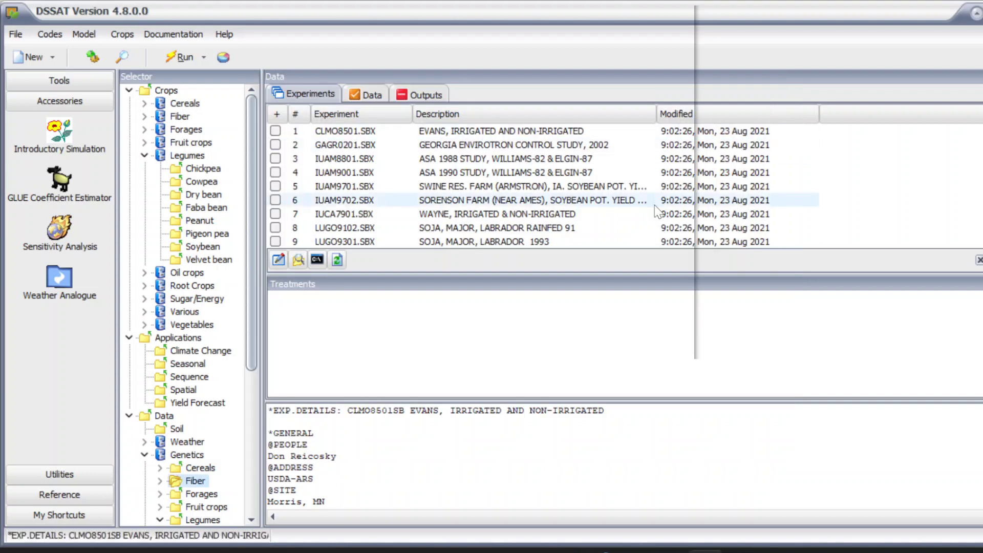
# Update all DSSAT list files from the File > Update LST files menu
pyautogui.click(14, 35)
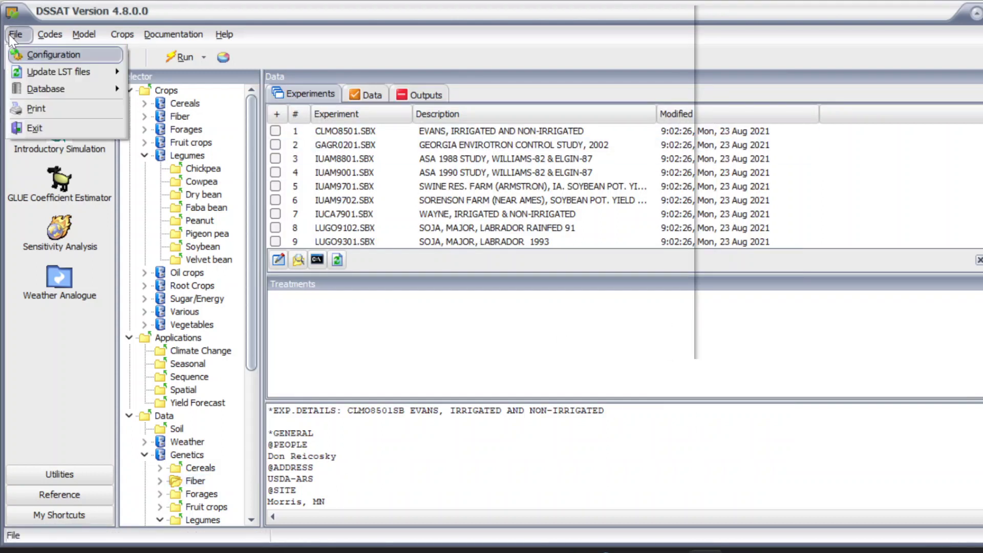
pyautogui.moveTo(59, 71)
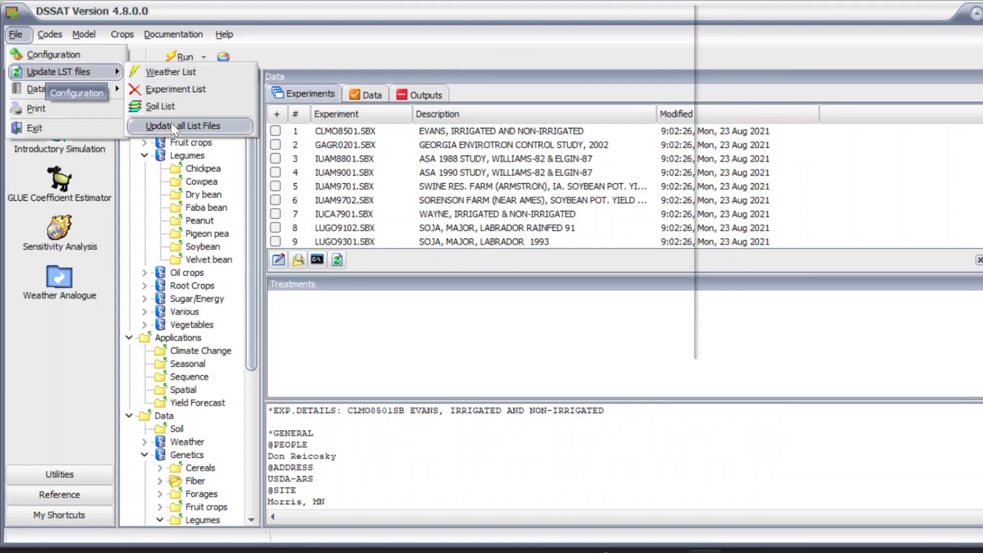
pyautogui.click(174, 127)
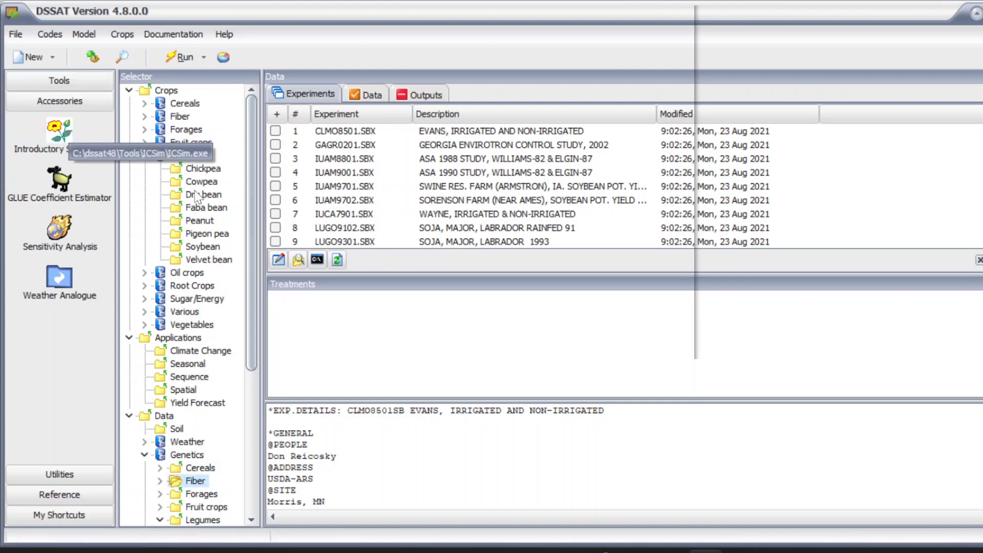
# List the soybean experiments and try ticking UFGA7901.SBX and UFGA7902.SBX before refreshing the list
pyautogui.click(203, 247)
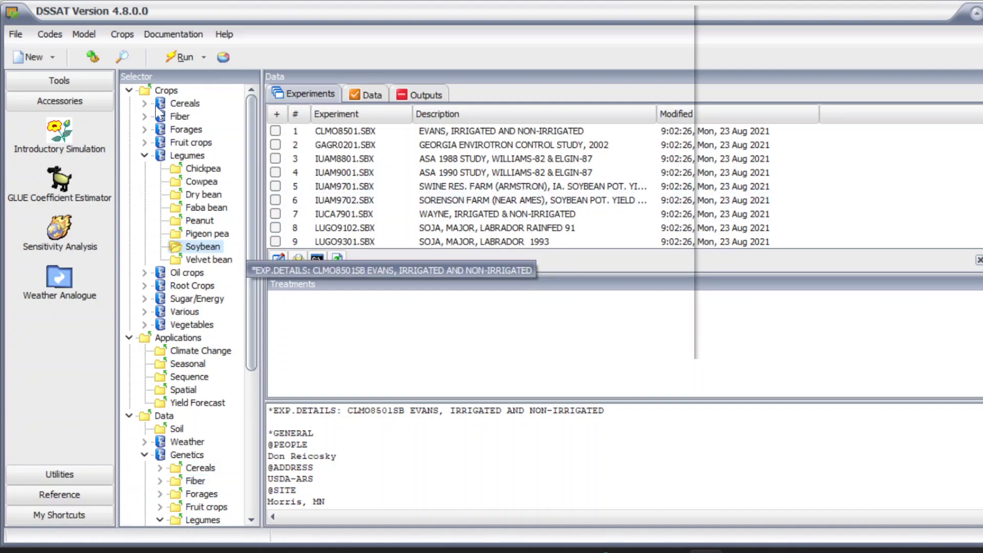
pyautogui.click(338, 259)
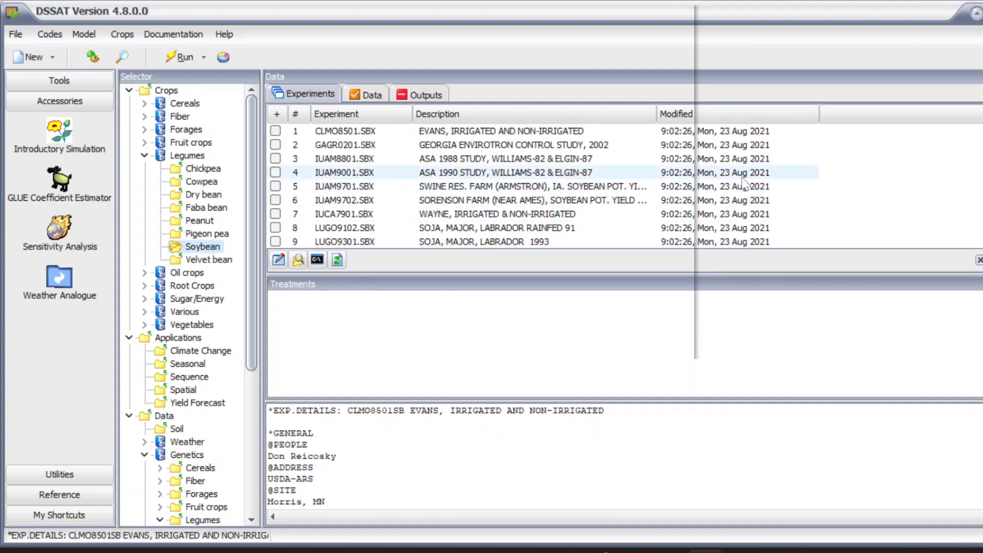
pyautogui.scroll(-2, 655, 159)
pyautogui.scroll(-4, 622, 186)
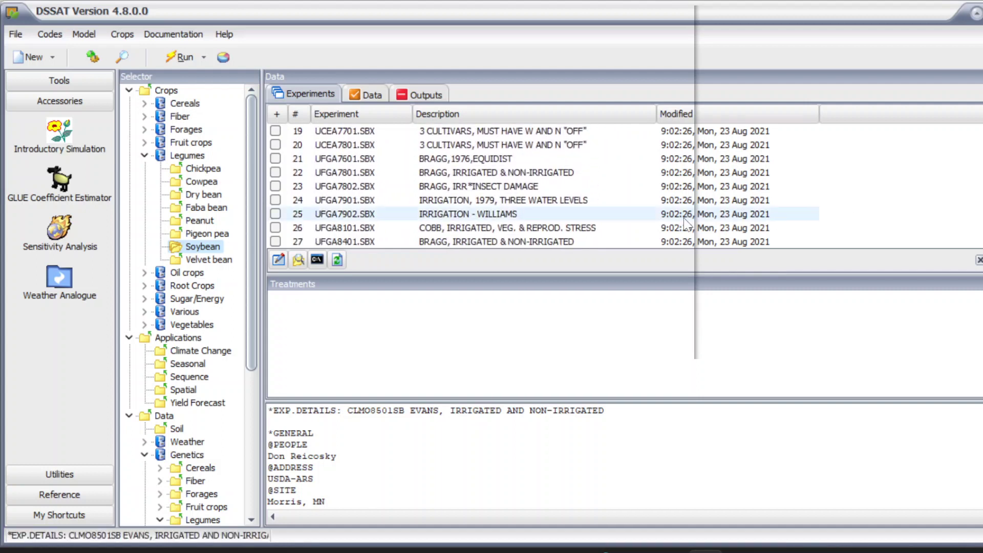
pyautogui.click(275, 200)
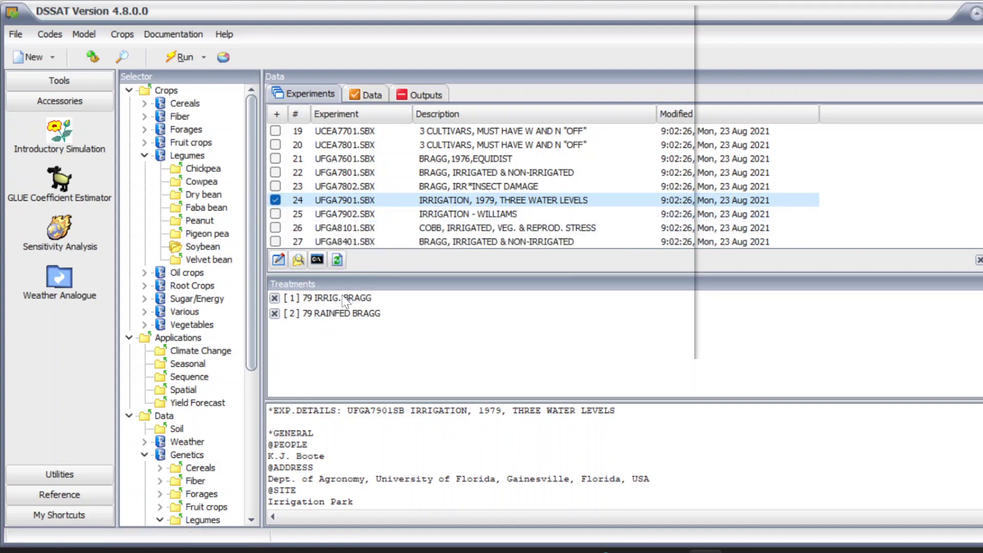
pyautogui.click(275, 214)
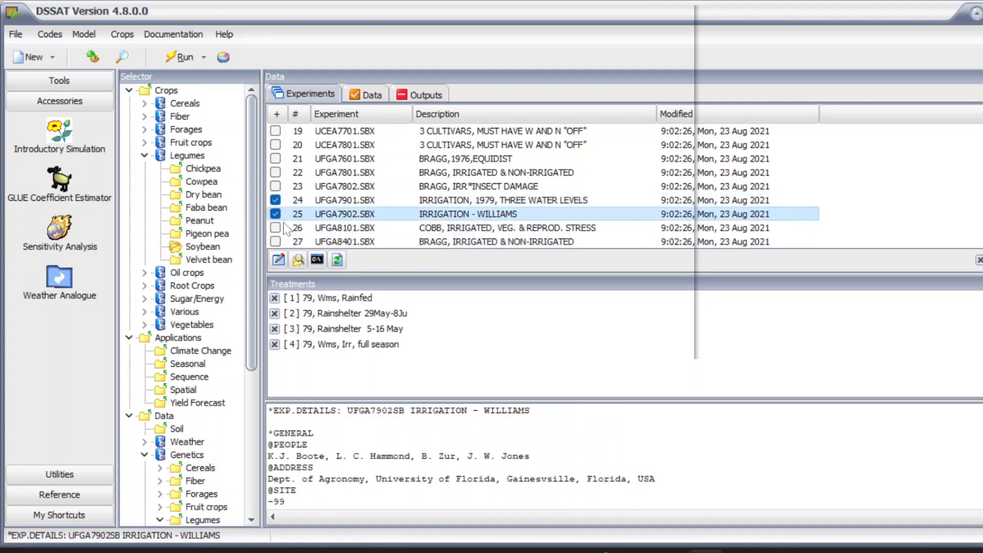
pyautogui.click(275, 200)
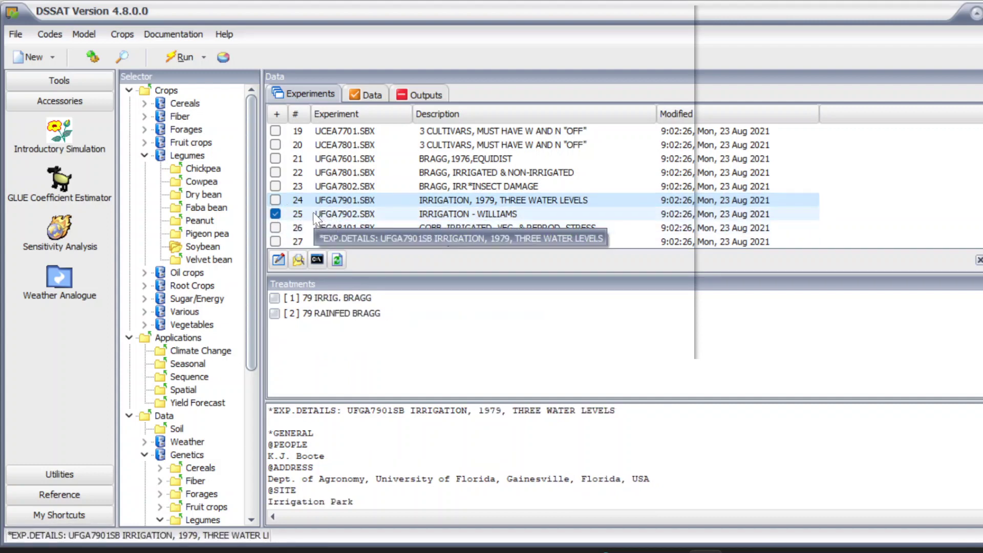
pyautogui.click(276, 201)
pyautogui.click(274, 202)
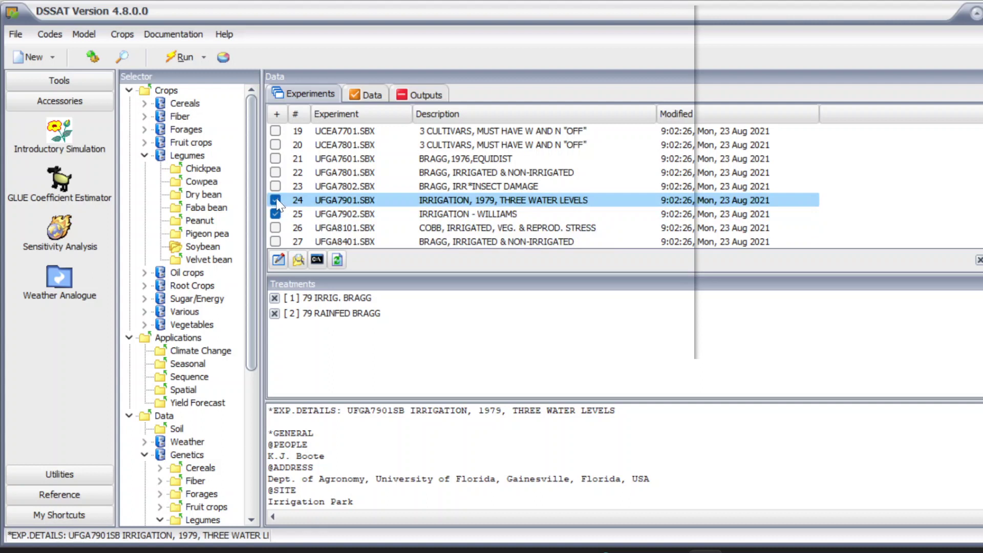
pyautogui.click(337, 259)
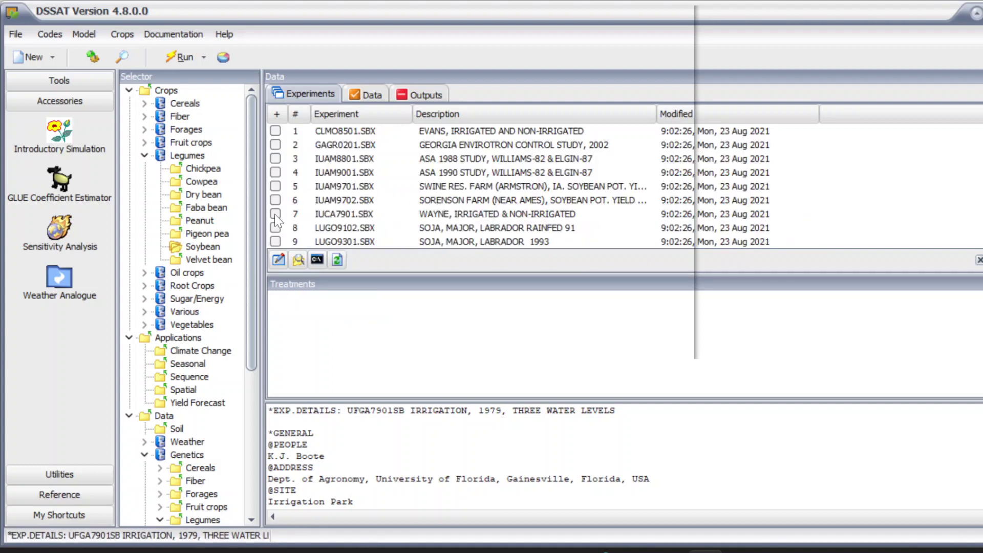
# Tick the UFGA7902.SBX irrigation experiment and open it for editing in XBuild
pyautogui.scroll(-4, 300, 221)
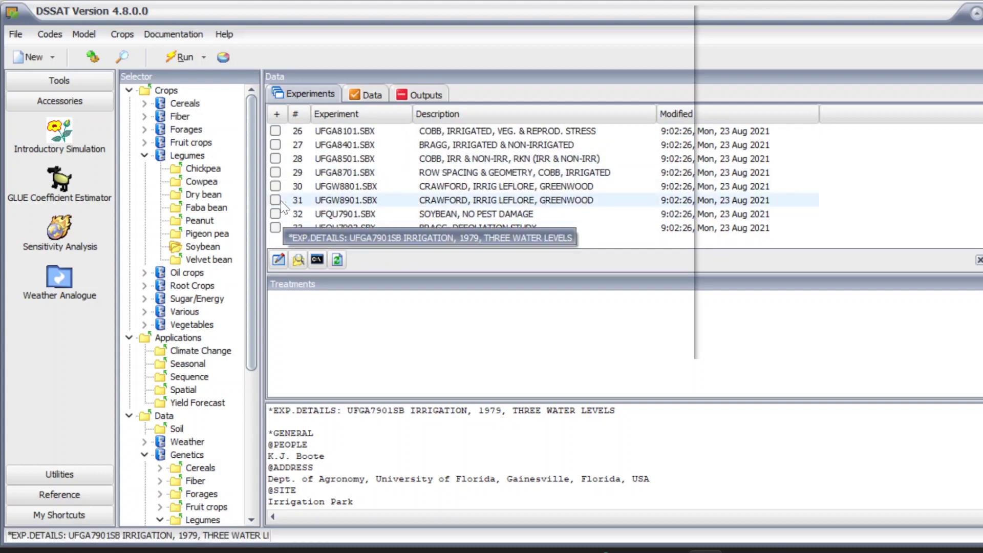
pyautogui.scroll(1, 297, 174)
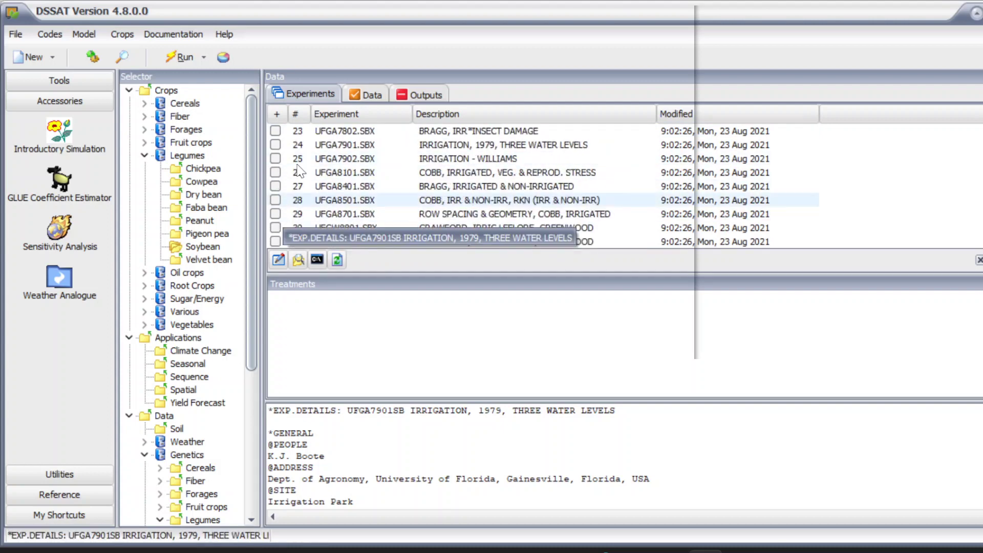
pyautogui.click(275, 158)
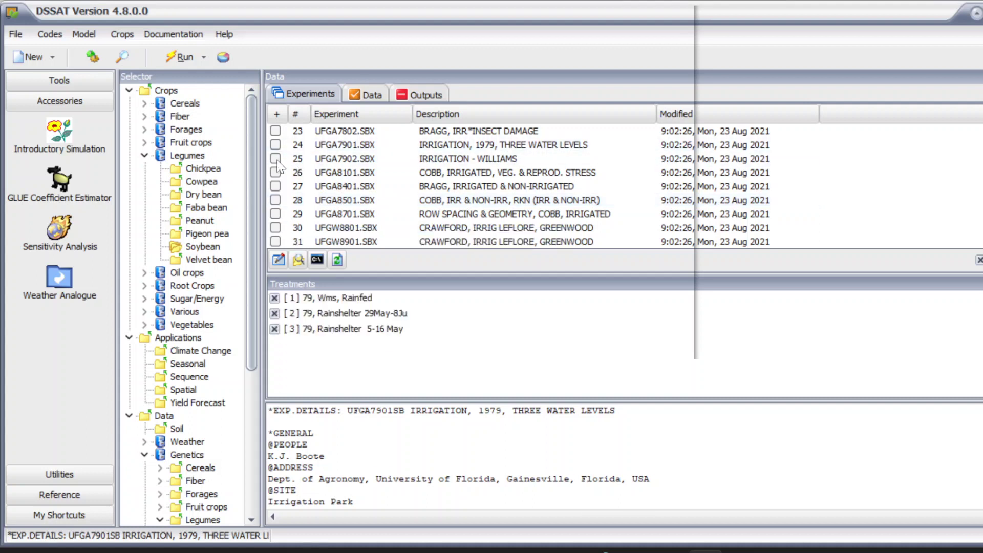
pyautogui.click(279, 260)
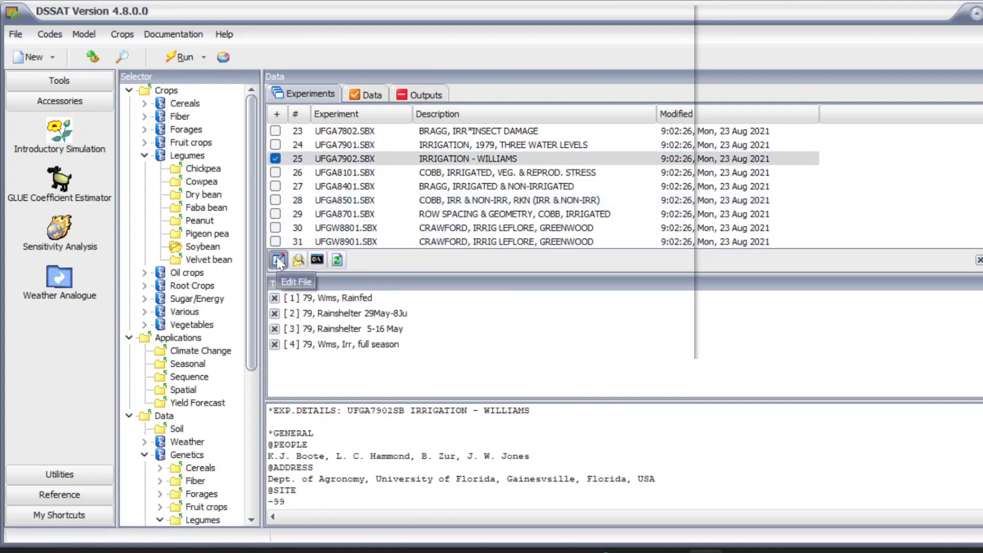
pyautogui.click(277, 256)
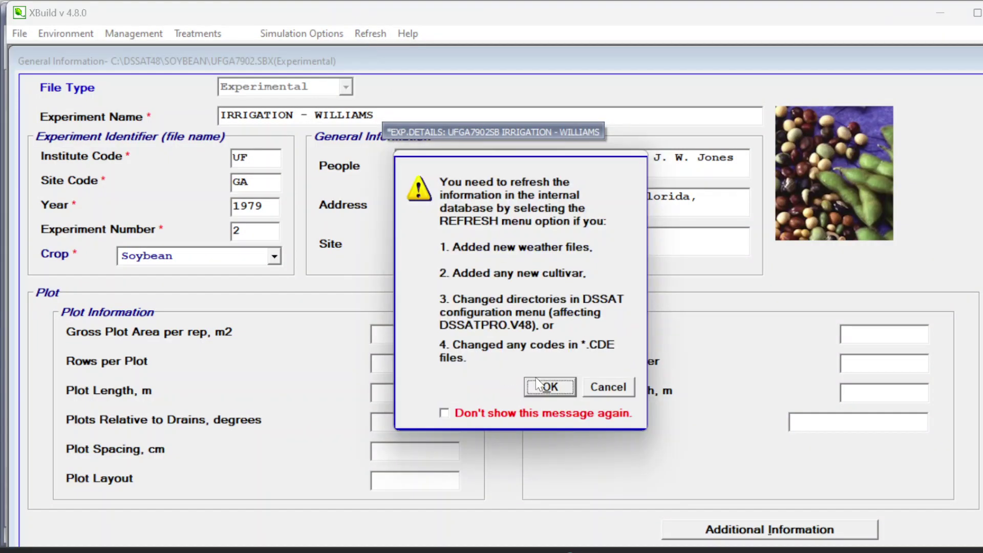
# Change the experiment's cultivar from Williams to WILLIAMS-82 (3) under Management > Cultivars
pyautogui.click(537, 381)
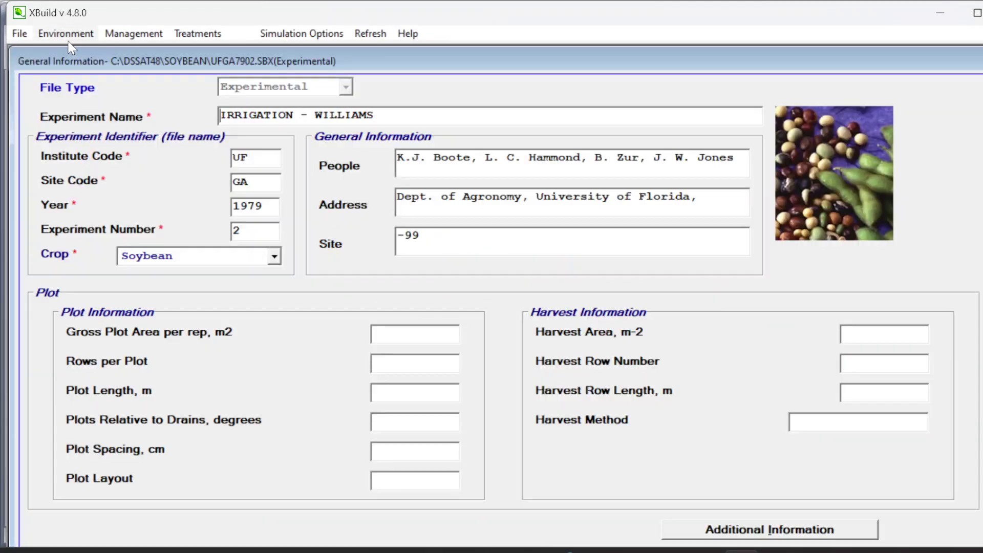
pyautogui.click(71, 36)
pyautogui.click(74, 35)
pyautogui.click(79, 35)
pyautogui.click(80, 37)
pyautogui.click(165, 33)
pyautogui.click(154, 50)
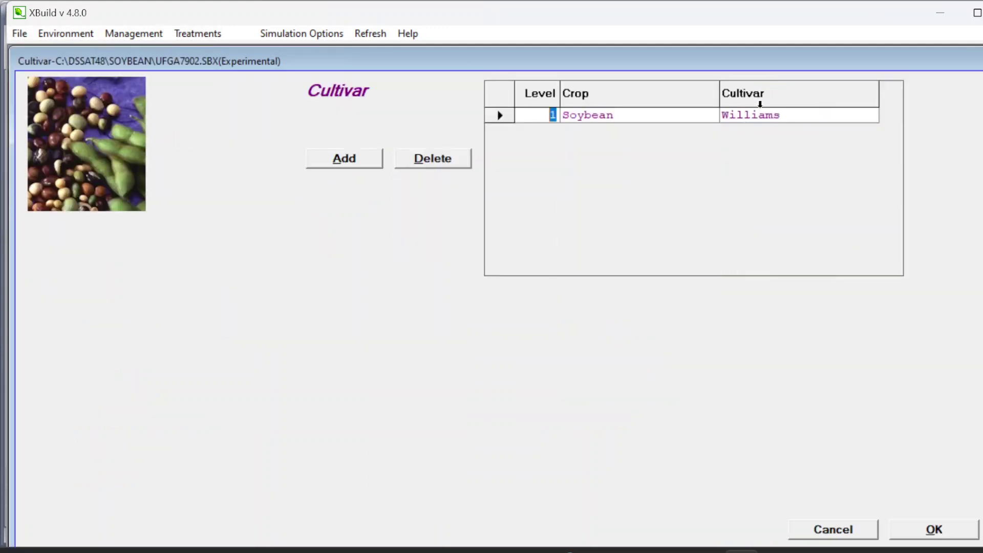
pyautogui.click(759, 124)
pyautogui.click(758, 123)
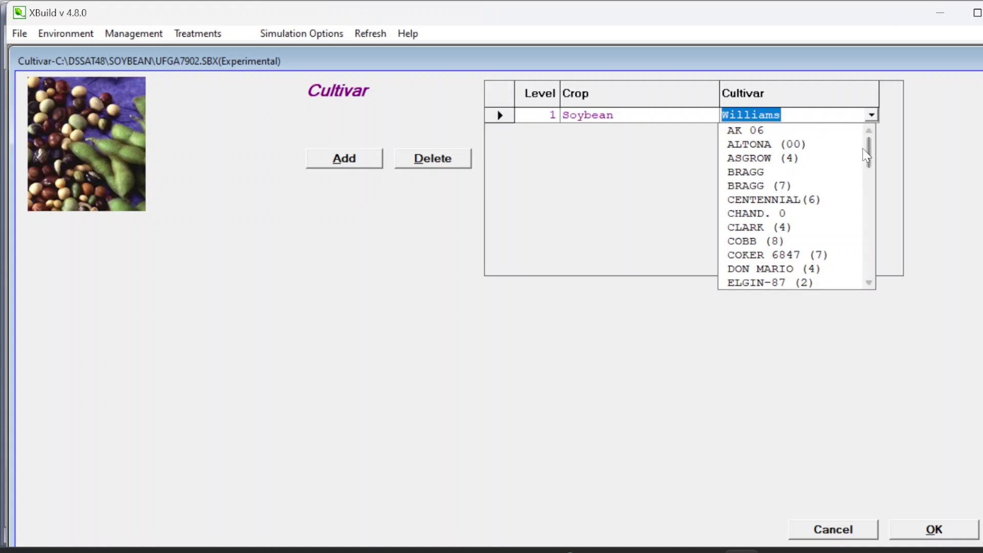
pyautogui.moveTo(869, 150); pyautogui.dragTo(872, 266)
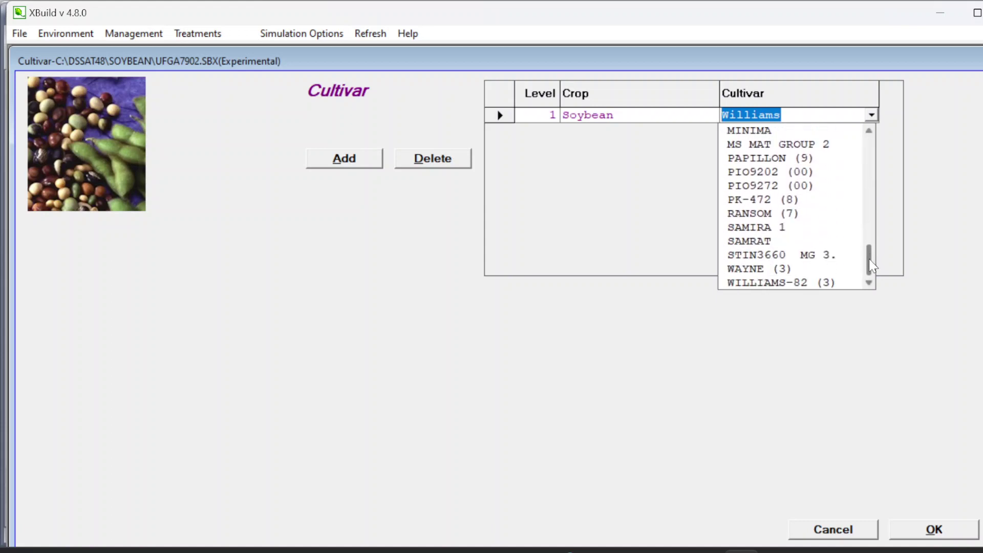
pyautogui.click(820, 282)
pyautogui.click(929, 531)
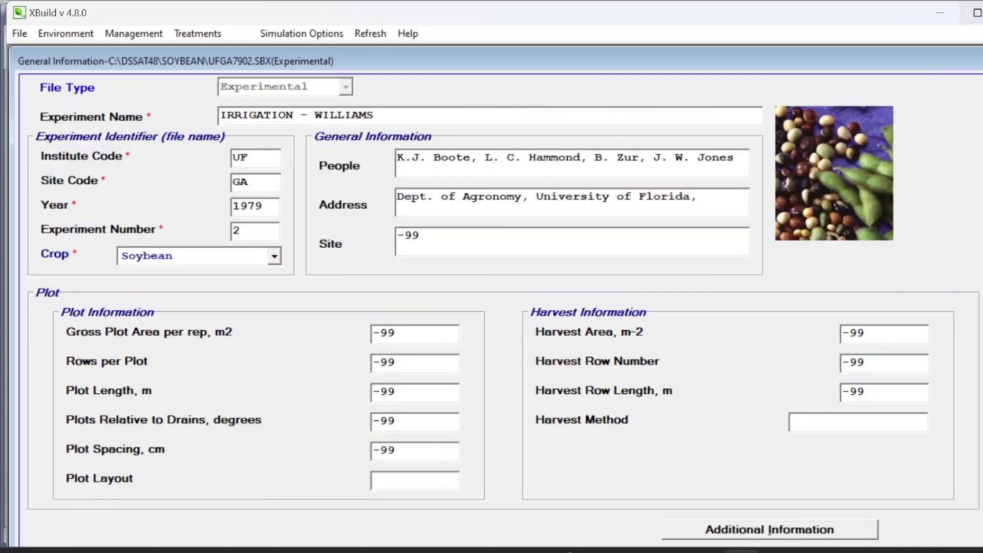
# Save UFGA7902.SBX and refresh the XBuild internal database
pyautogui.click(371, 35)
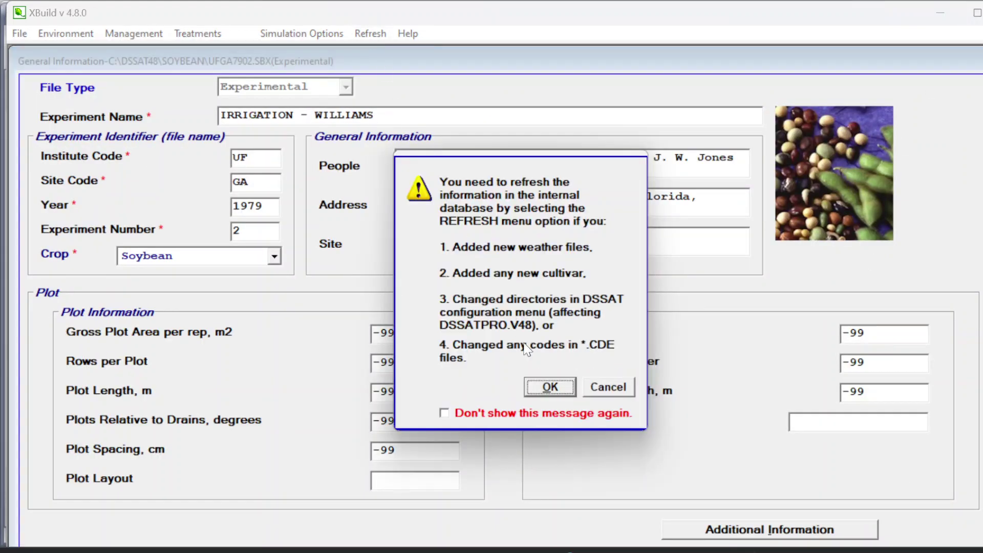
pyautogui.click(536, 388)
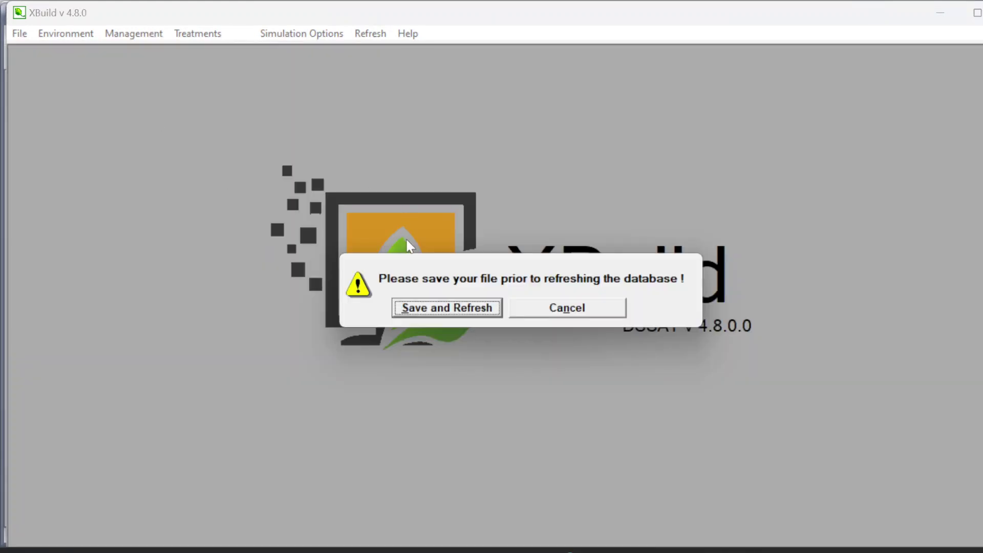
pyautogui.click(441, 309)
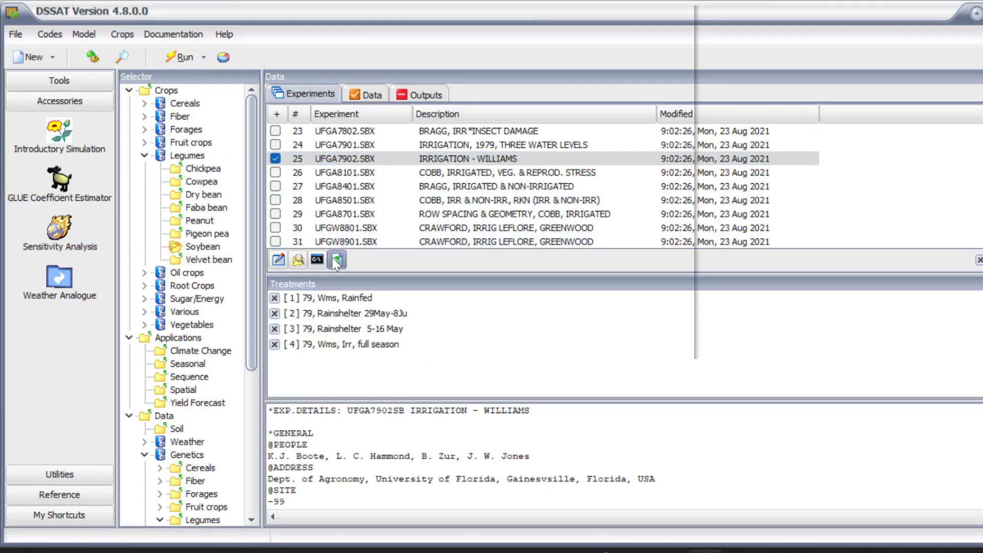
# Reload the experiment list, tick UFGA7902.SBX and run the model for all four treatments
pyautogui.click(333, 257)
pyautogui.scroll(-8, 278, 187)
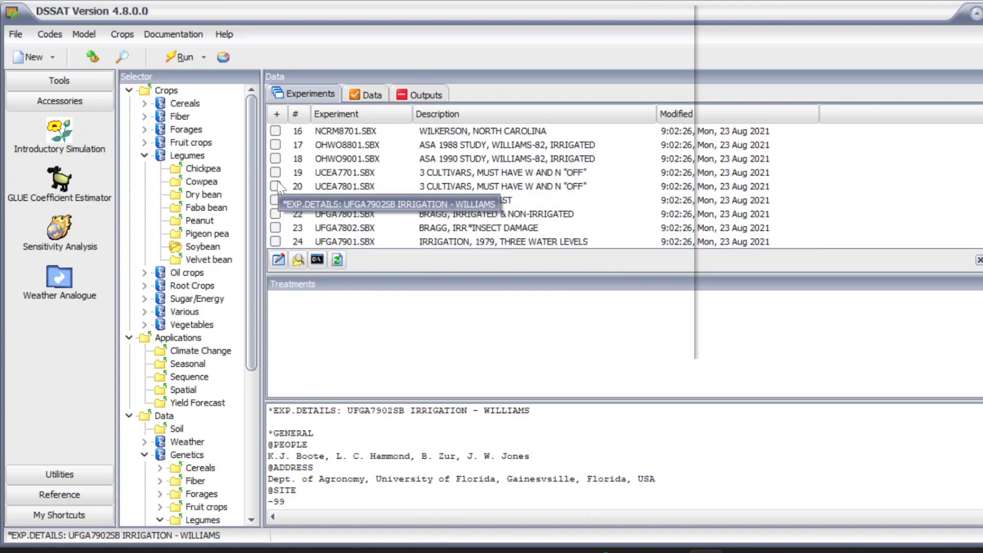
pyautogui.scroll(4, 295, 179)
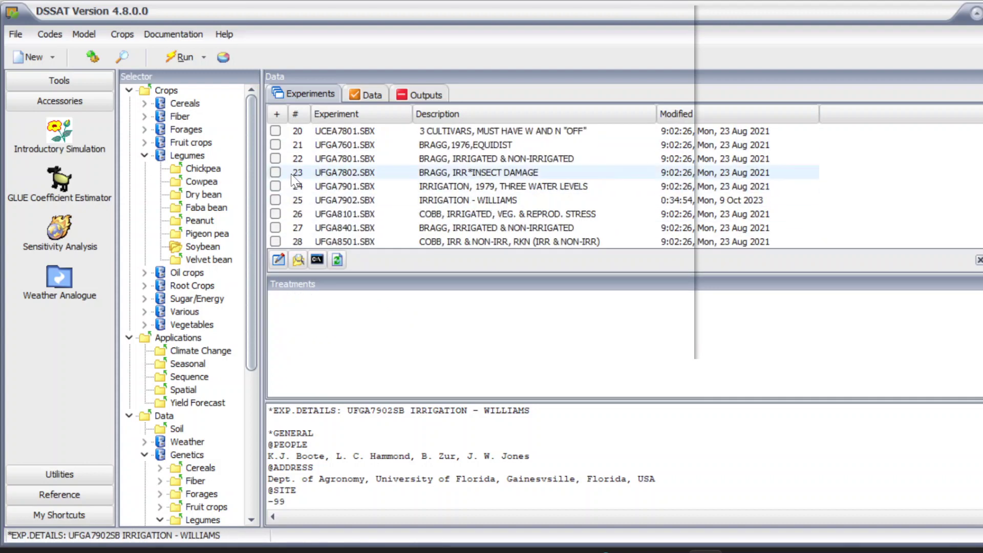
pyautogui.scroll(-1, 288, 187)
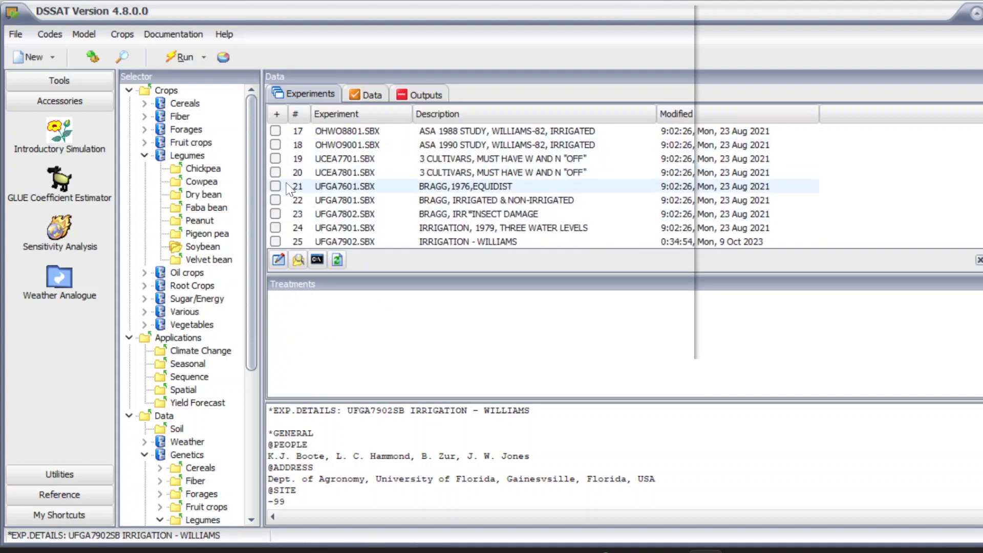
pyautogui.click(275, 241)
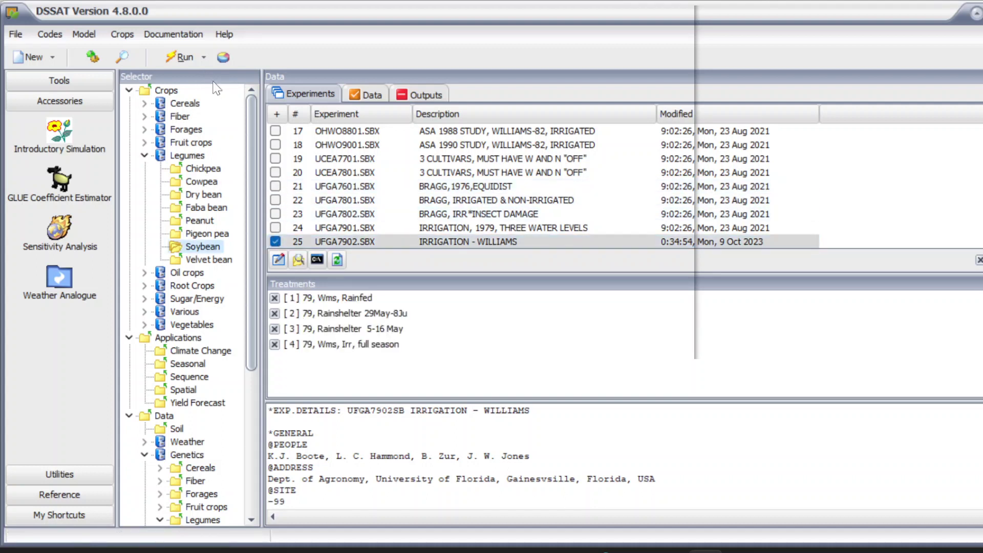
pyautogui.click(168, 57)
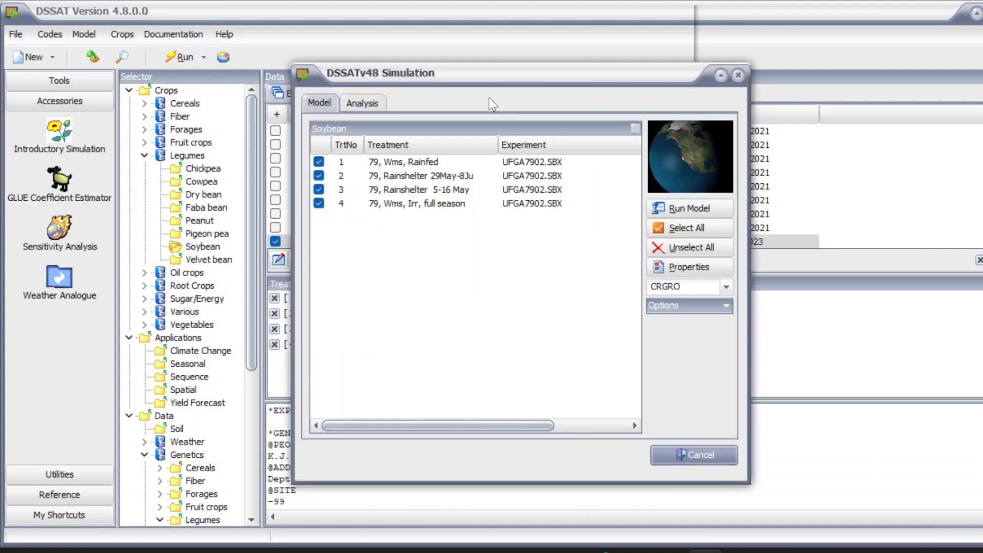
pyautogui.click(674, 208)
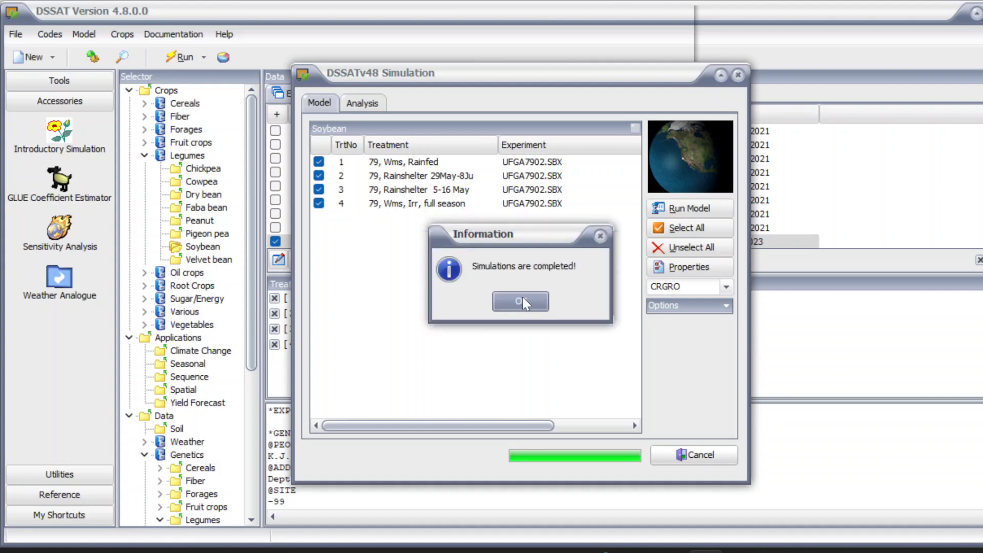
# Once the simulations complete, mark OVERVIEW.OUT among the Analysis output files
pyautogui.click(520, 300)
pyautogui.click(362, 103)
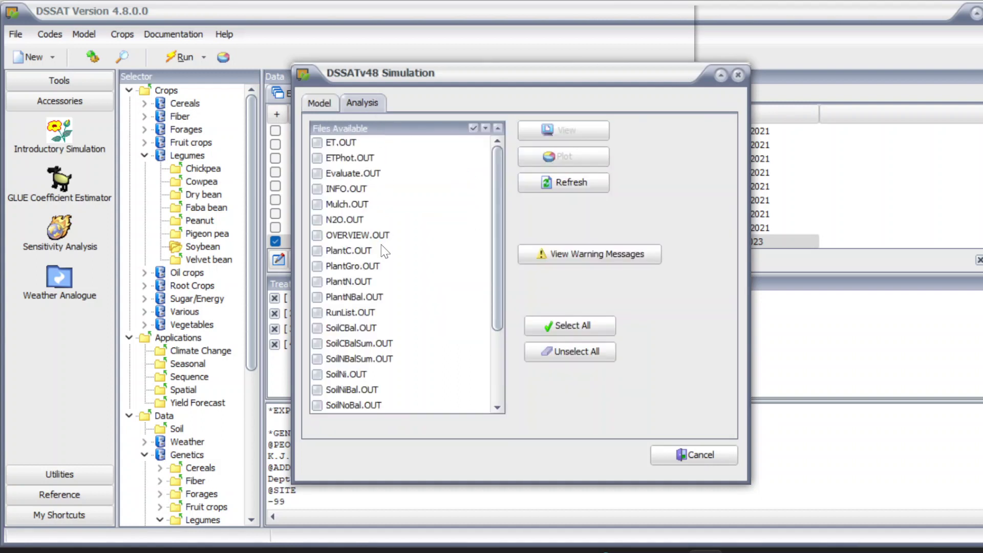
pyautogui.click(317, 235)
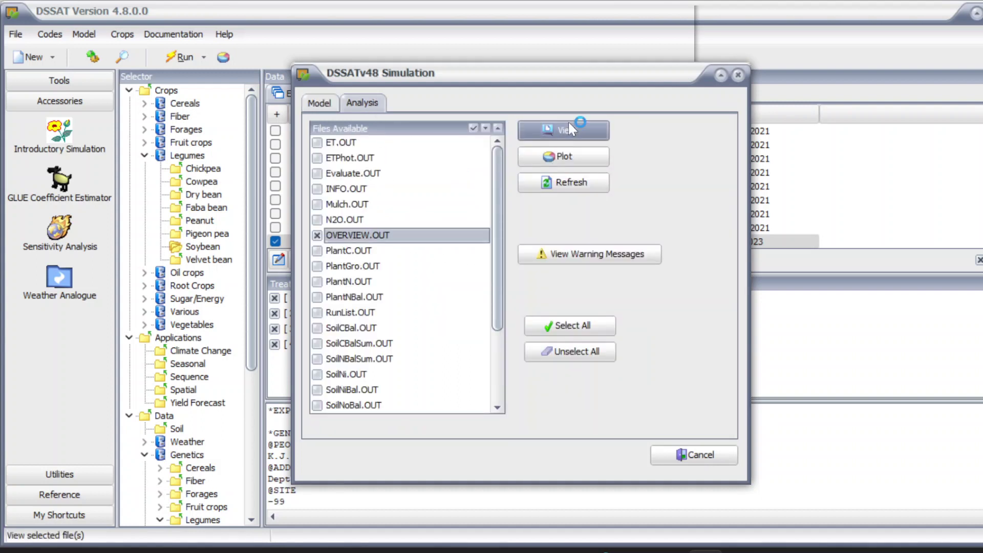
# Open OVERVIEW.OUT and highlight the Anthesis day row: simulated 41 versus measured 38
pyautogui.click(567, 120)
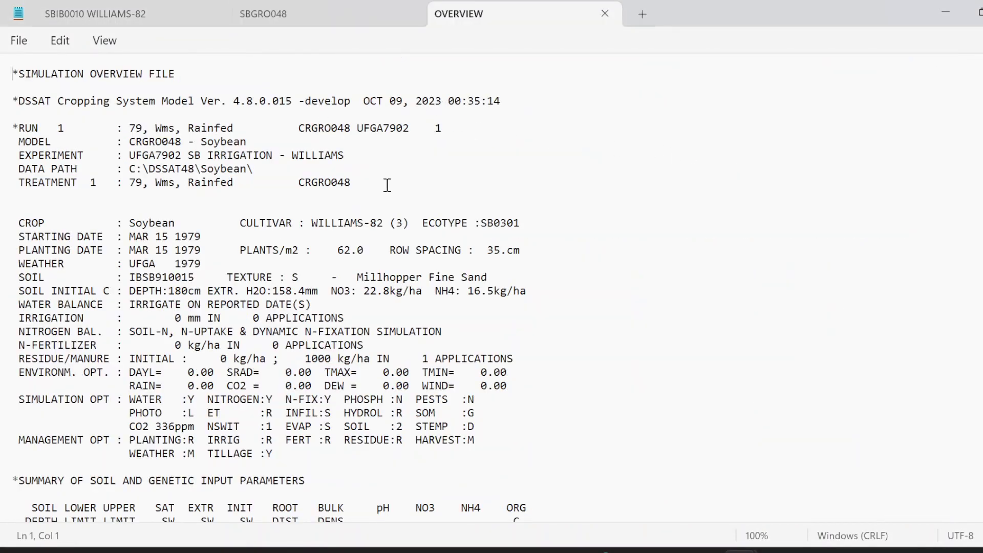
pyautogui.scroll(-20, 412, 206)
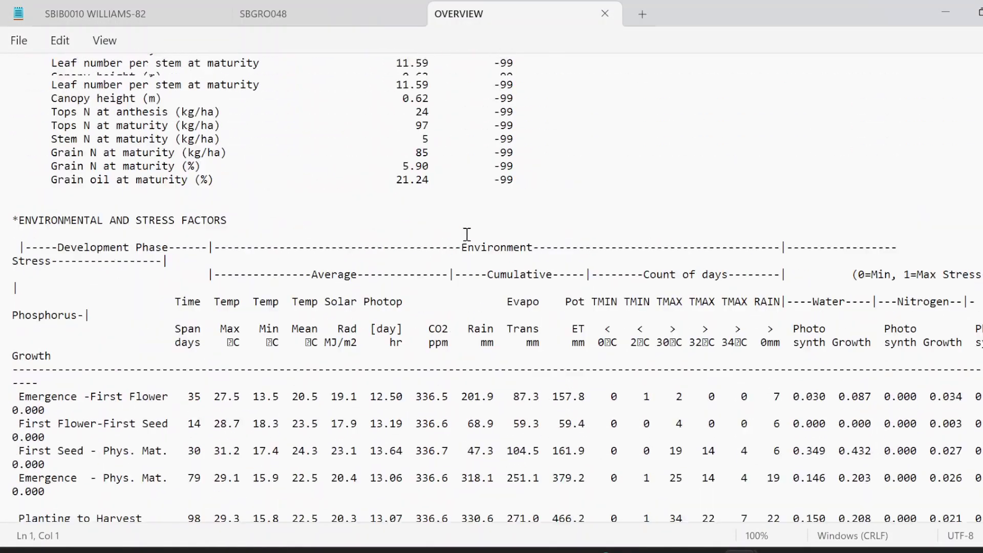
pyautogui.scroll(10, 467, 234)
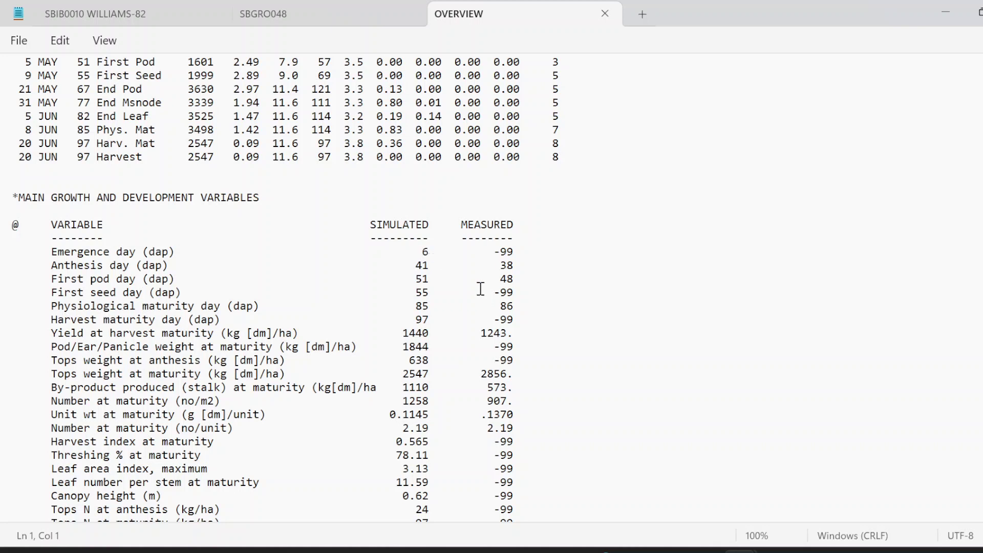
pyautogui.moveTo(85, 267); pyautogui.dragTo(137, 265)
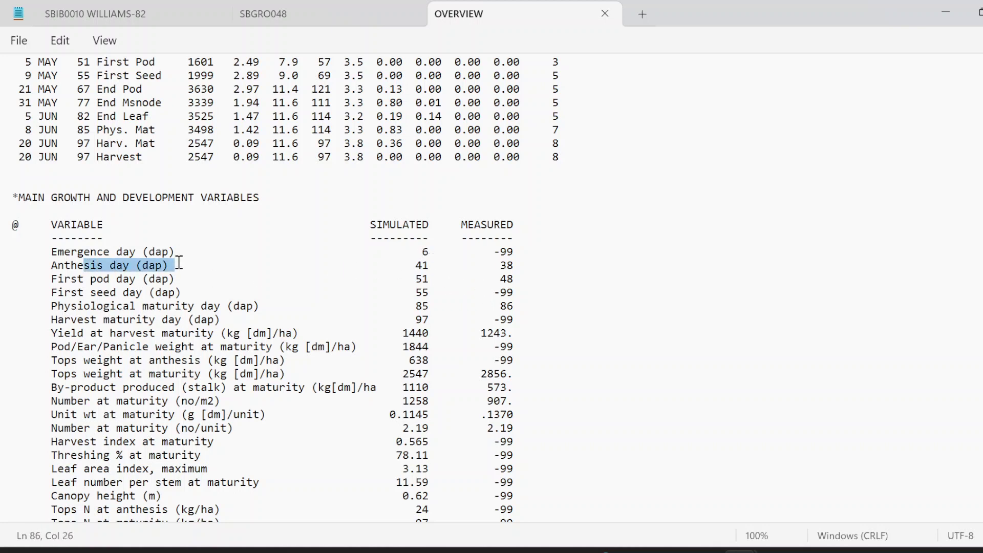
pyautogui.doubleClick(424, 265)
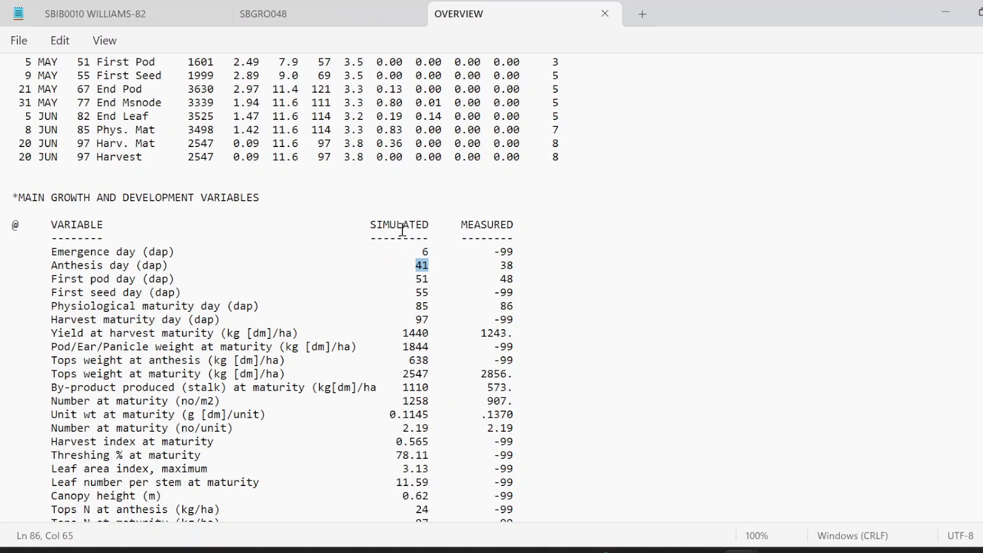
pyautogui.doubleClick(512, 266)
pyautogui.moveTo(514, 266); pyautogui.dragTo(526, 265)
pyautogui.click(508, 265)
pyautogui.moveTo(518, 265); pyautogui.dragTo(489, 265)
pyautogui.moveTo(430, 265); pyautogui.dragTo(399, 266)
pyautogui.moveTo(44, 265); pyautogui.dragTo(556, 262)
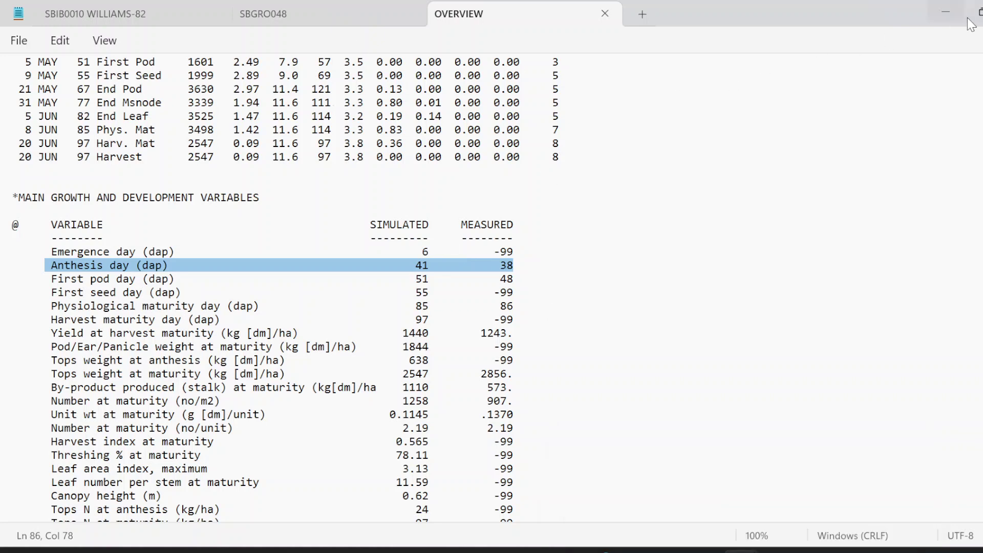
# Return to DSSAT and swap OVERVIEW.OUT for Evaluate.OUT in the output file list
pyautogui.click(945, 13)
pyautogui.click(317, 236)
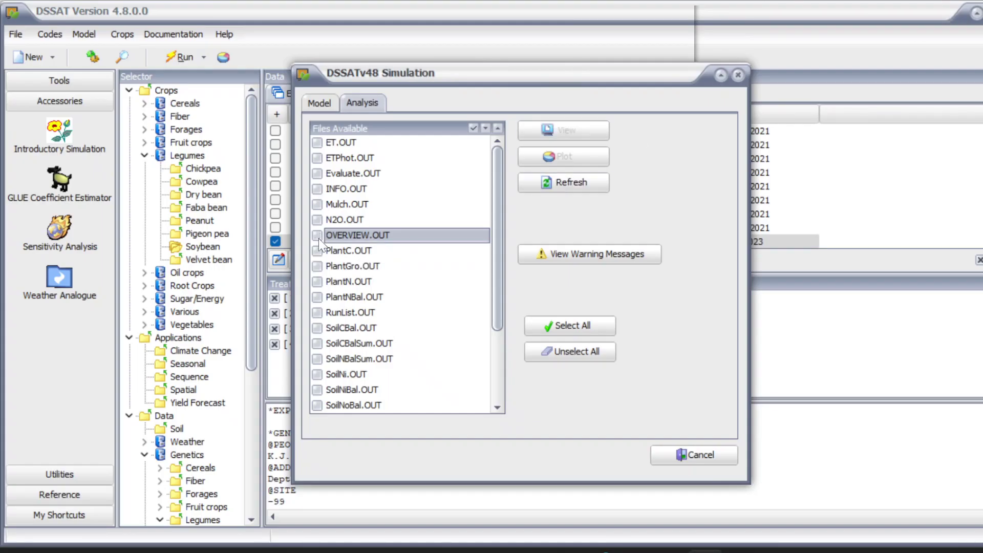
pyautogui.click(318, 173)
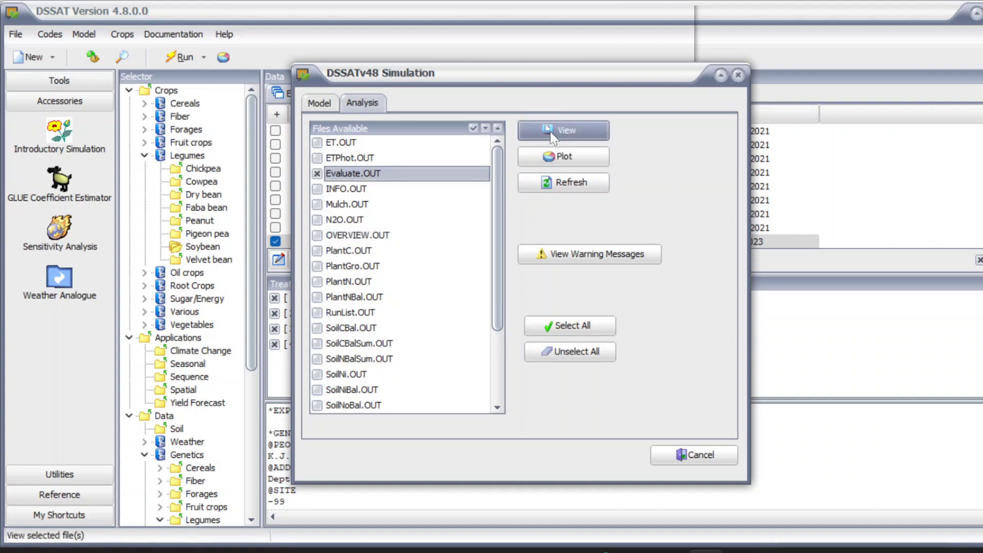
# Plot simulated versus observed anthesis day (ADAP) for all runs, review RMSE 3, then close the graph
pyautogui.click(602, 155)
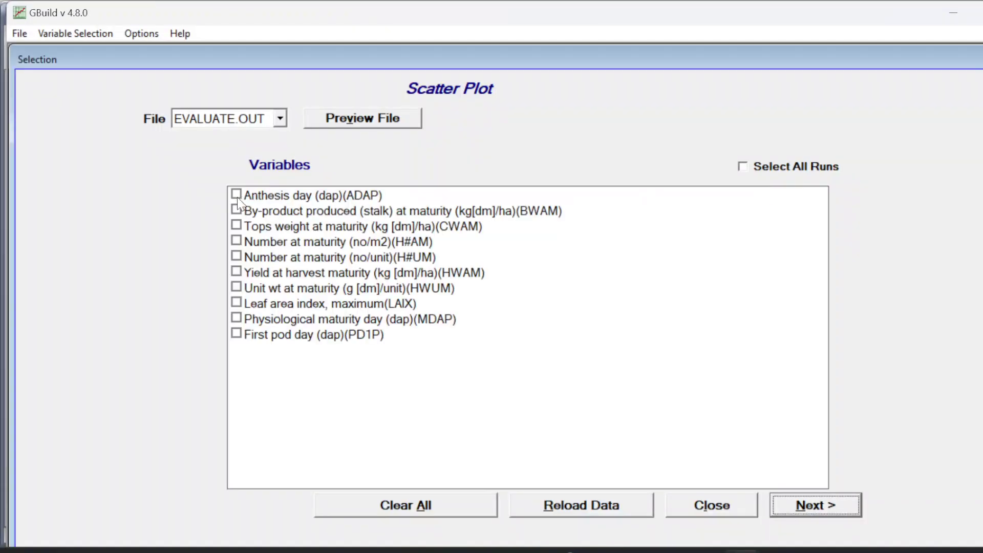
pyautogui.click(237, 195)
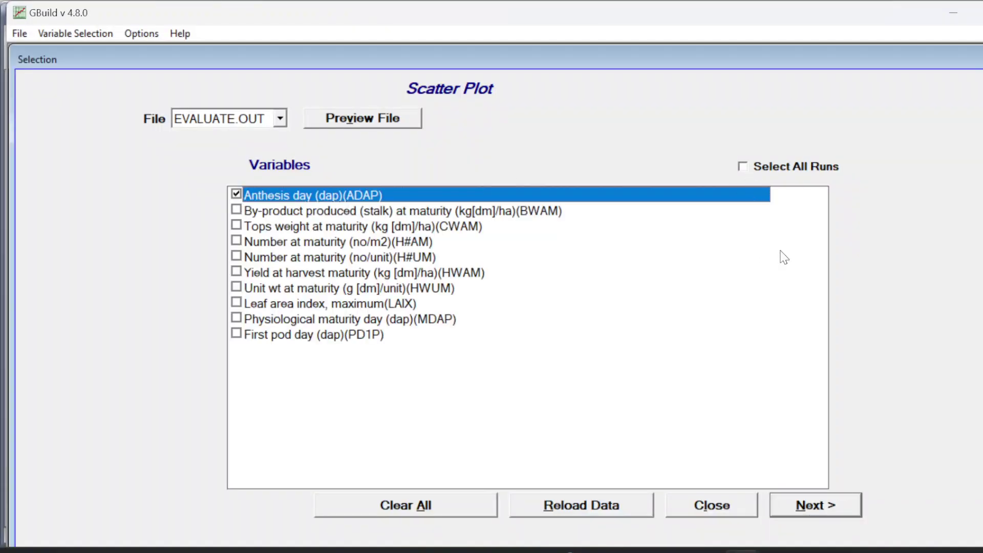
pyautogui.click(819, 505)
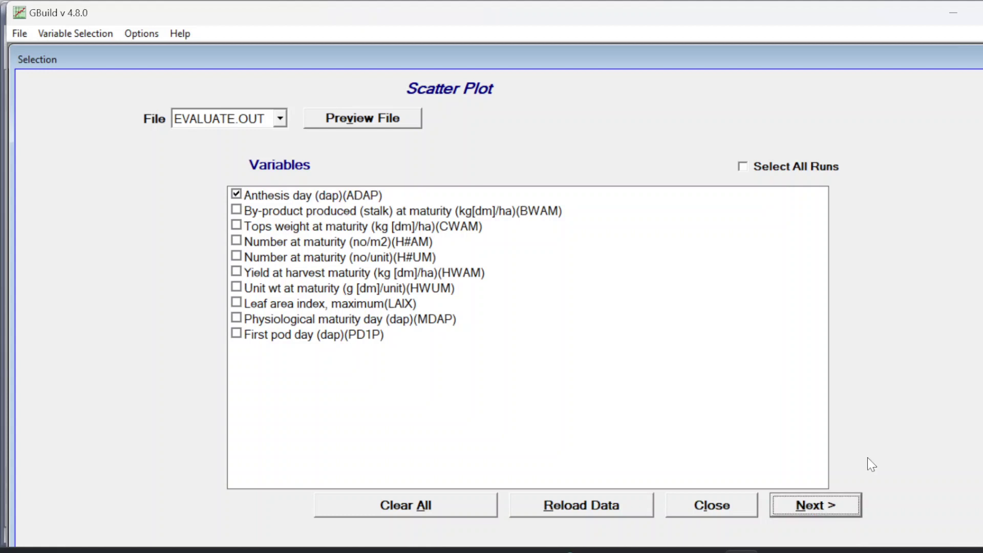
pyautogui.click(745, 167)
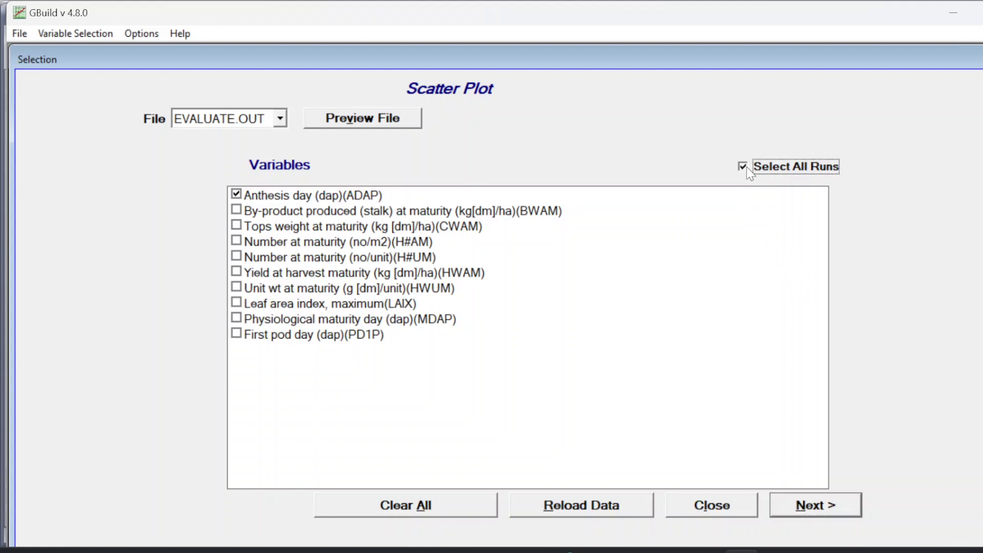
pyautogui.click(831, 508)
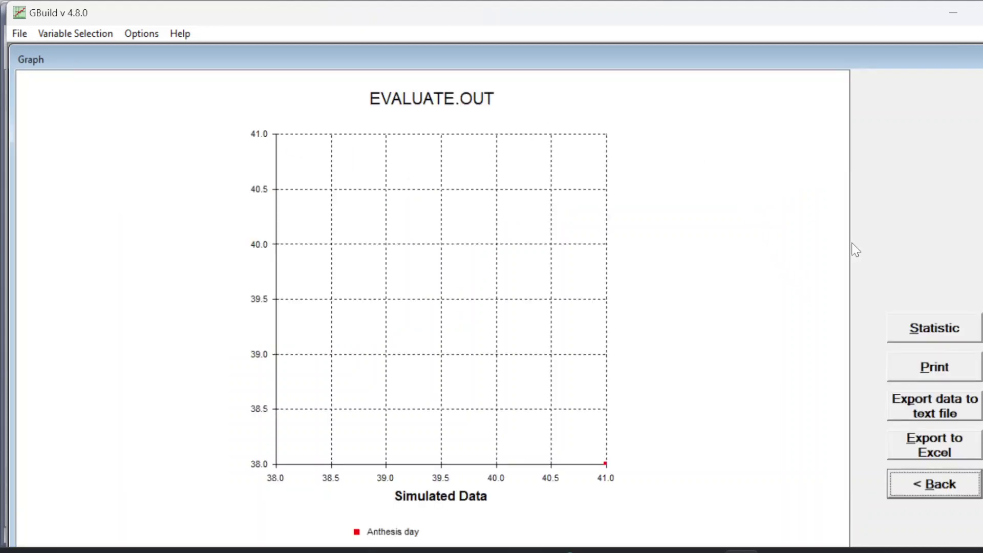
pyautogui.click(937, 323)
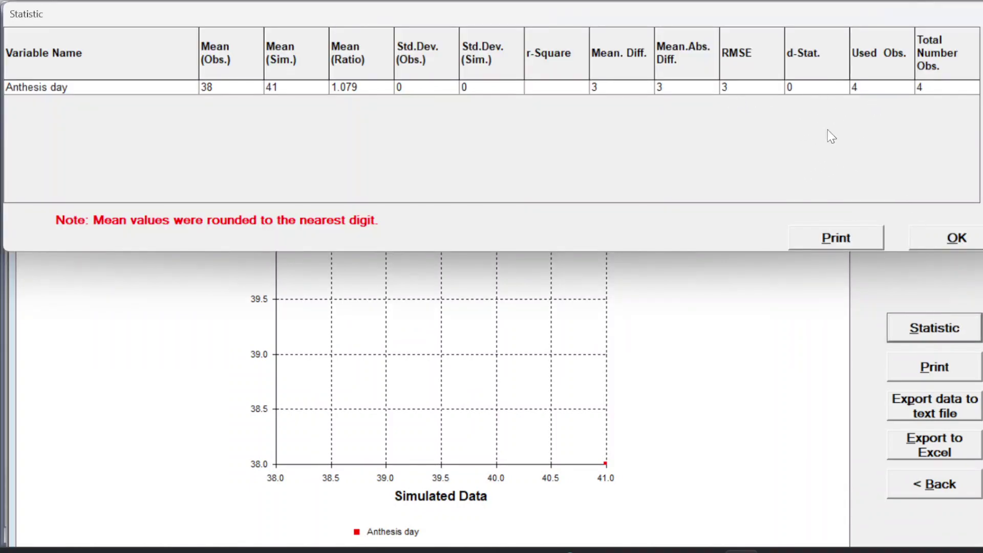
pyautogui.click(951, 240)
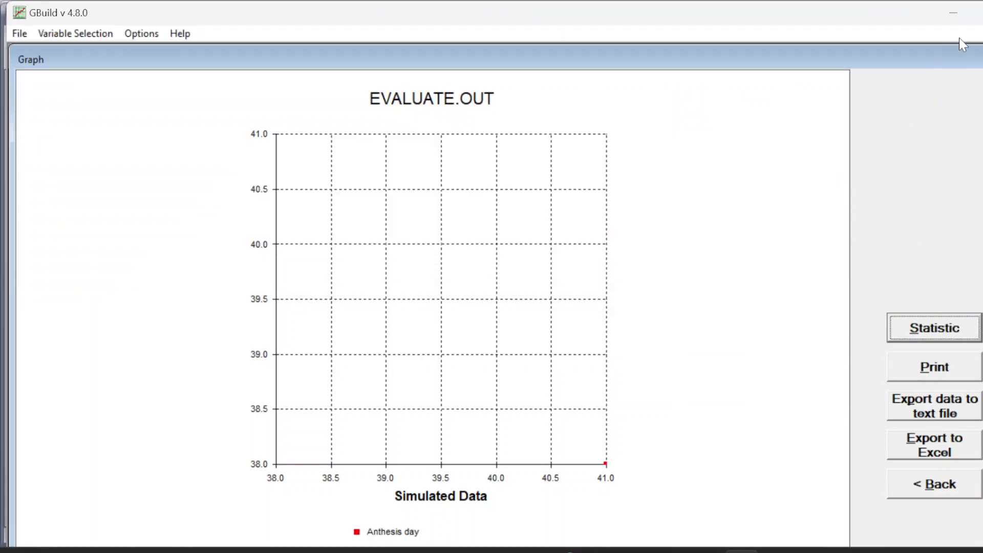
pyautogui.hotkey('alt', 'F4')
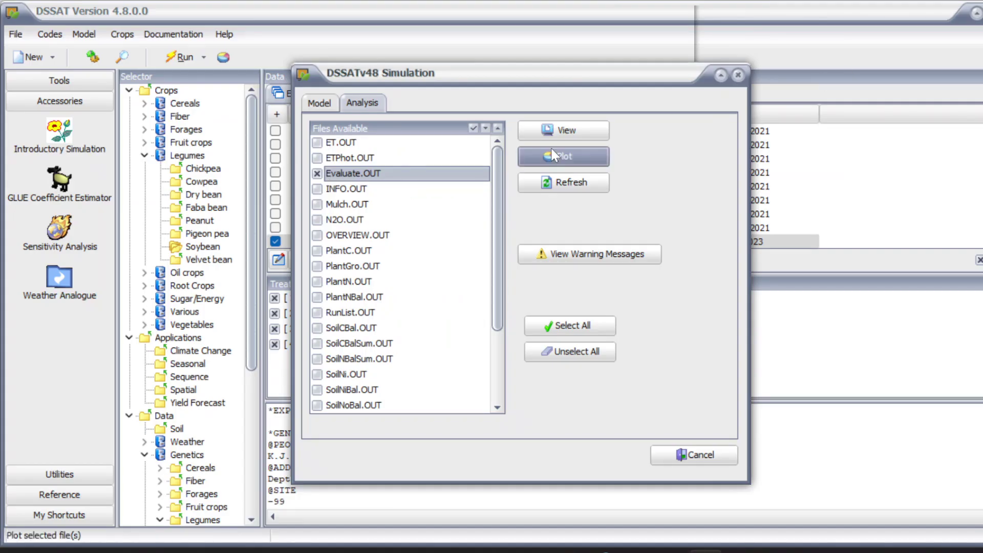
# Open Evaluate.OUT in Notepad with word wrap off and inspect the ADAPS column against ADAPM
pyautogui.click(577, 127)
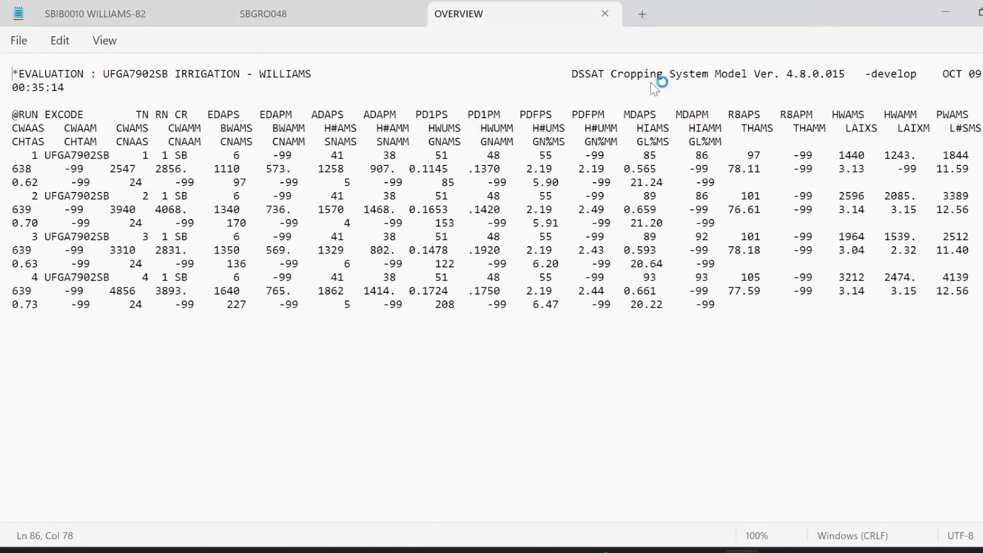
pyautogui.click(102, 40)
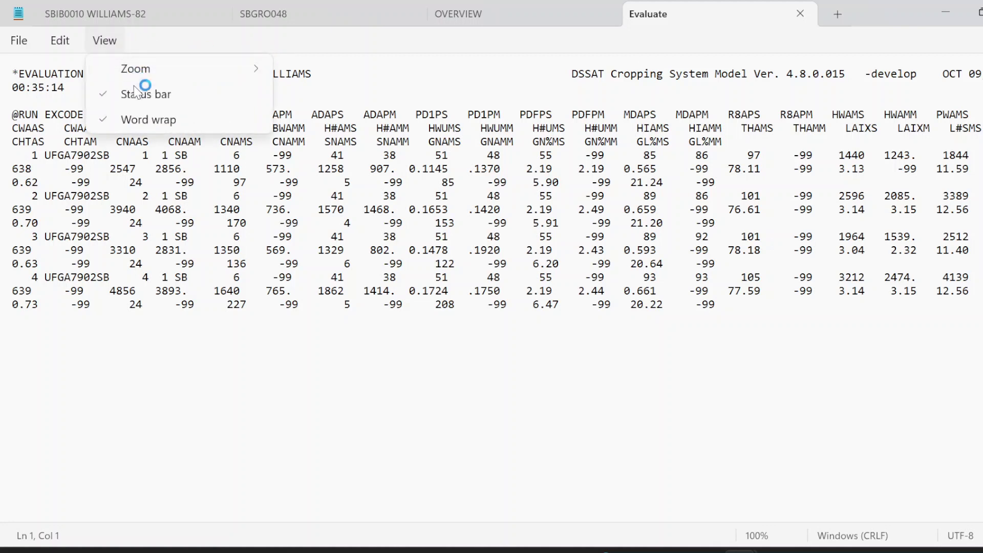
pyautogui.click(146, 121)
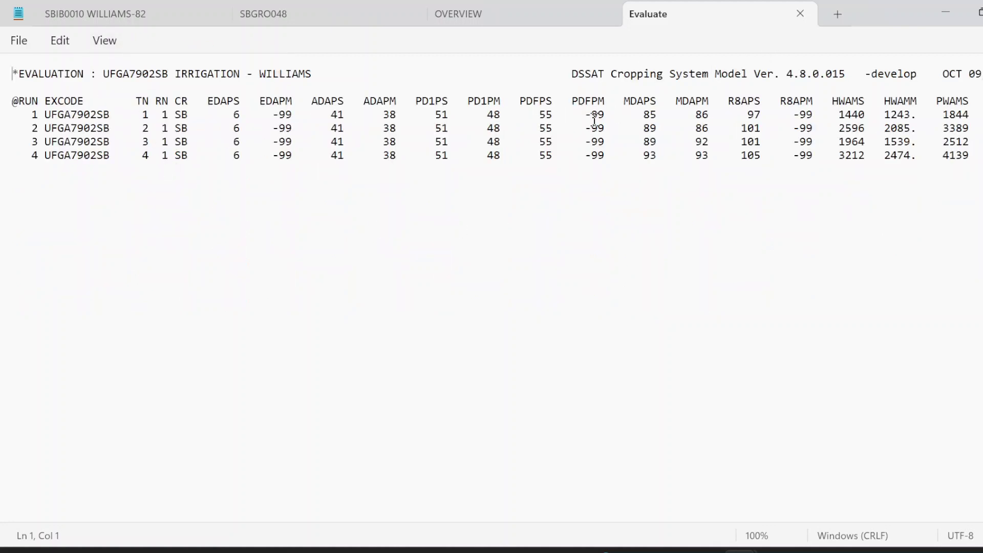
pyautogui.moveTo(591, 117); pyautogui.dragTo(611, 117)
pyautogui.moveTo(311, 103); pyautogui.dragTo(397, 101)
# Plot harvest yield (HWAM) for all runs, review r-Square 0.994 and RMSE 506.261, then close GBuild
pyautogui.click(946, 12)
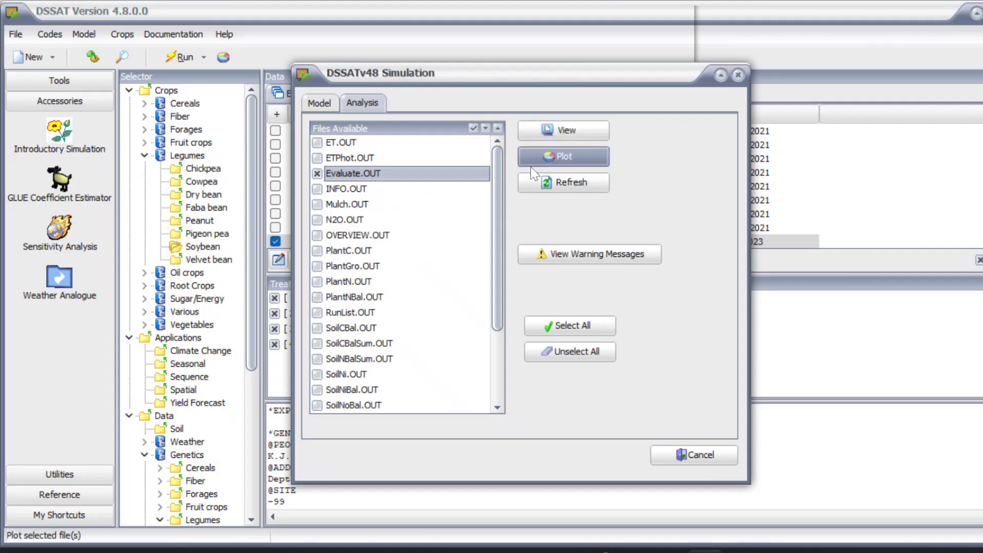
pyautogui.click(564, 157)
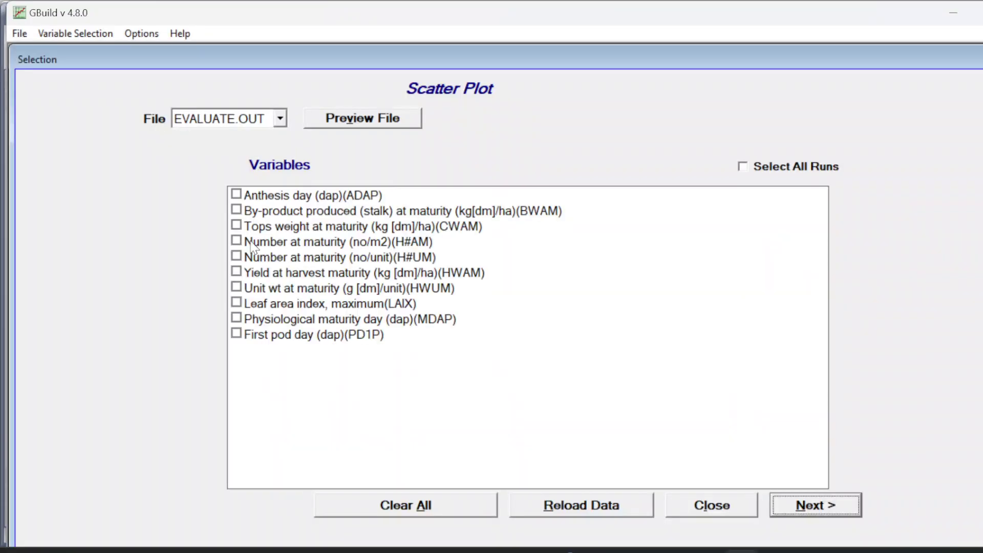
pyautogui.click(236, 271)
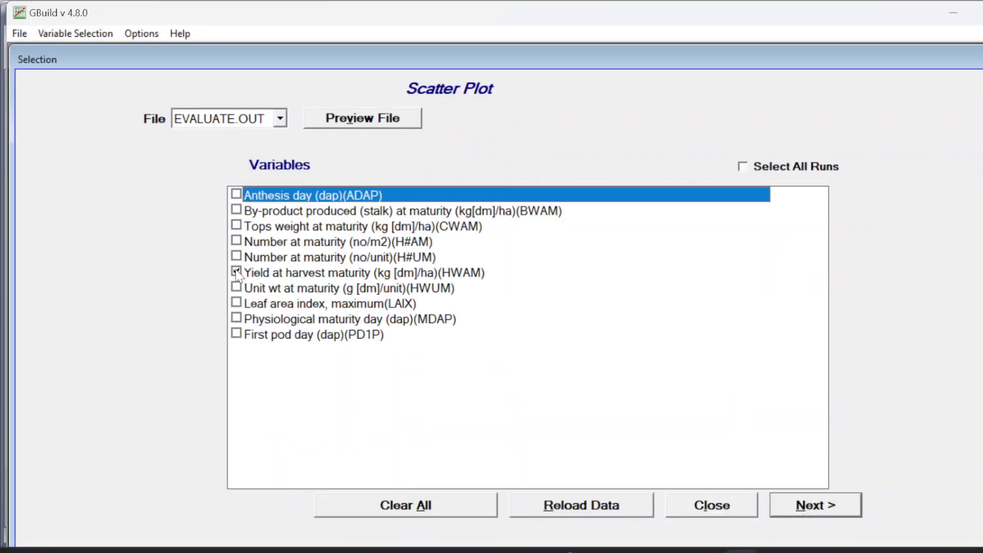
pyautogui.click(743, 166)
pyautogui.click(837, 500)
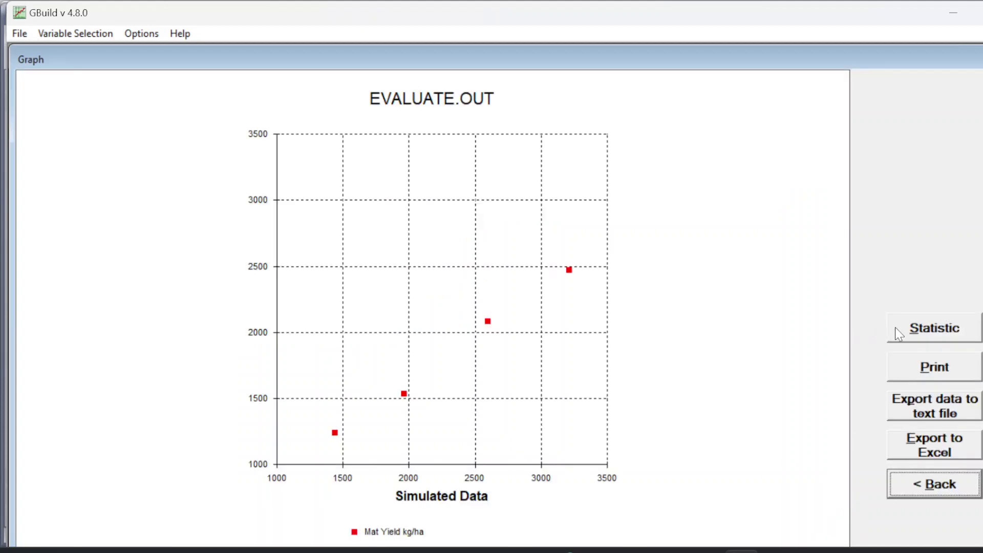
pyautogui.click(896, 328)
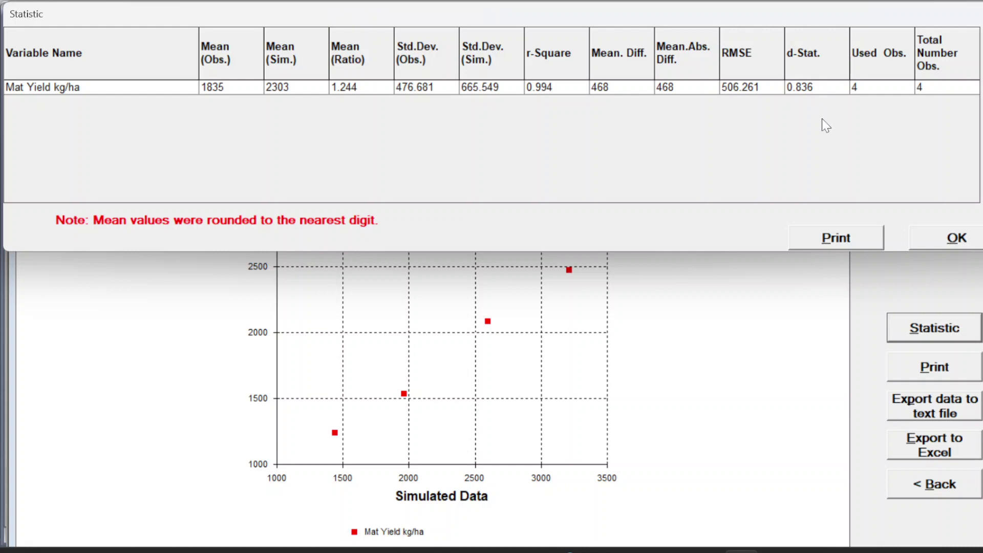
pyautogui.click(956, 238)
pyautogui.hotkey('alt', 'F4')
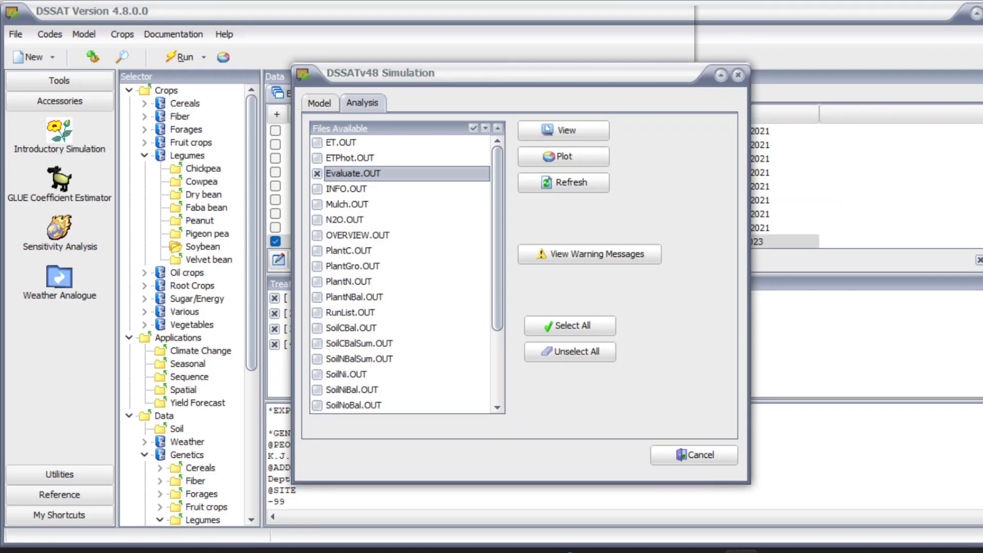
# Close the Simulation dialog, bring up the SBGRO048 cultivar file and mark the MINIMA and MAXIMA rows
pyautogui.click(738, 77)
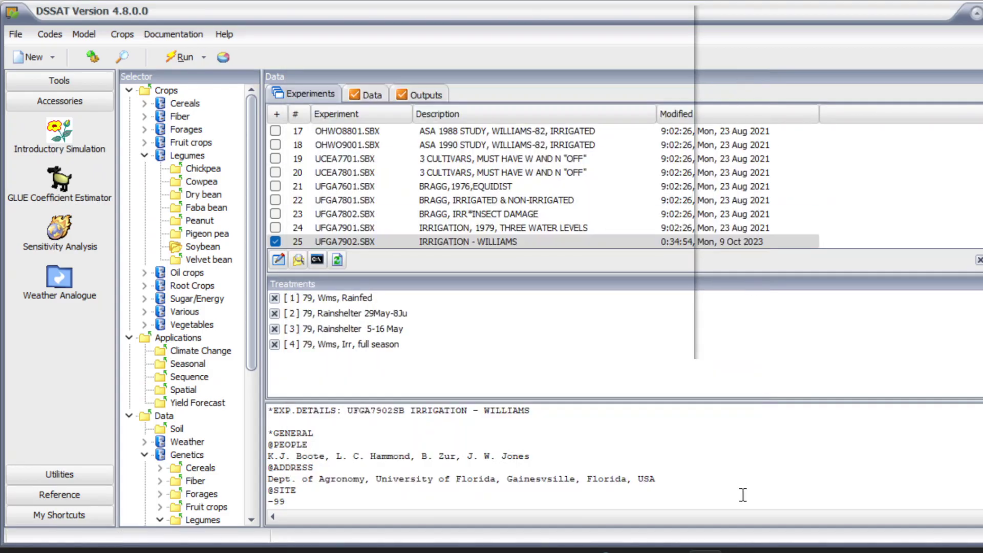
pyautogui.moveTo(644, 551)
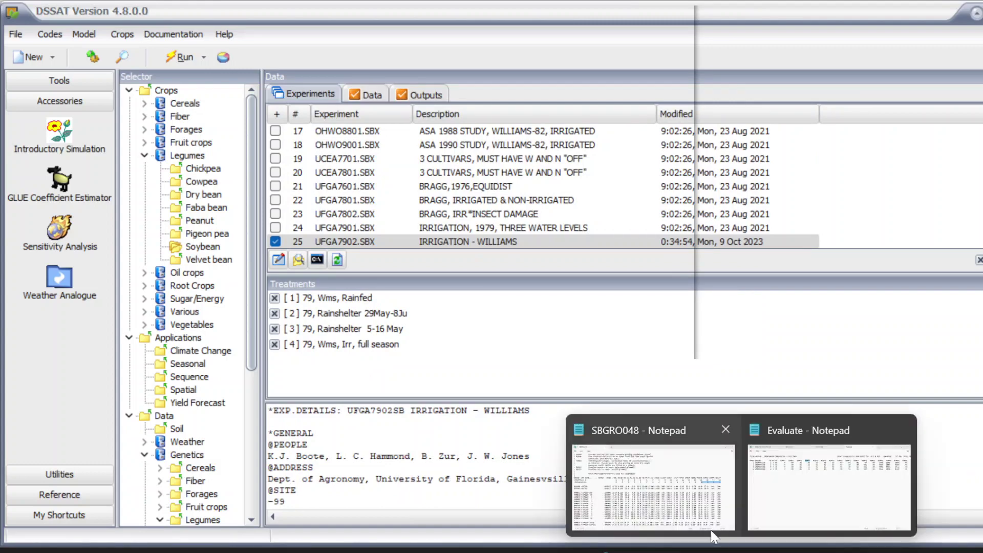
pyautogui.click(686, 507)
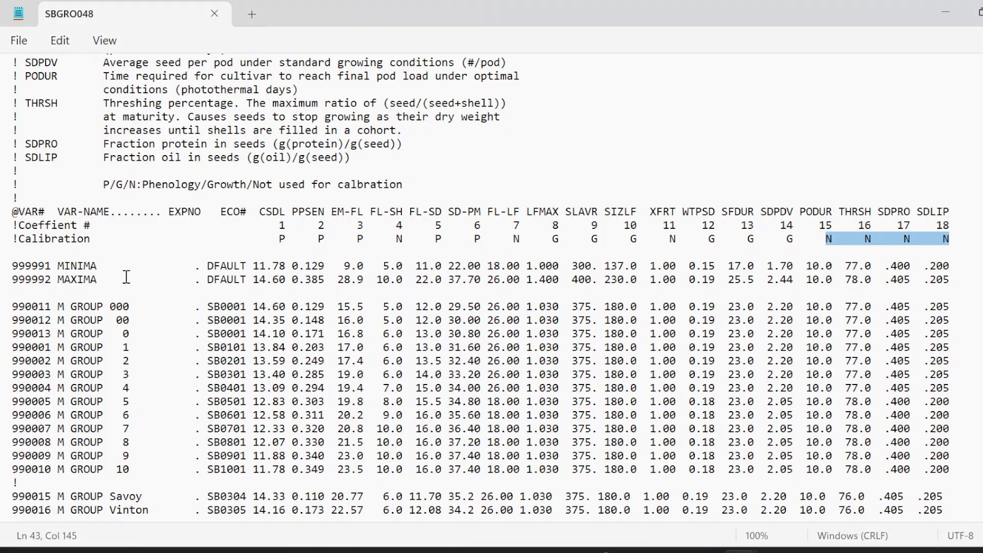
pyautogui.doubleClick(71, 266)
pyautogui.moveTo(97, 279); pyautogui.dragTo(53, 280)
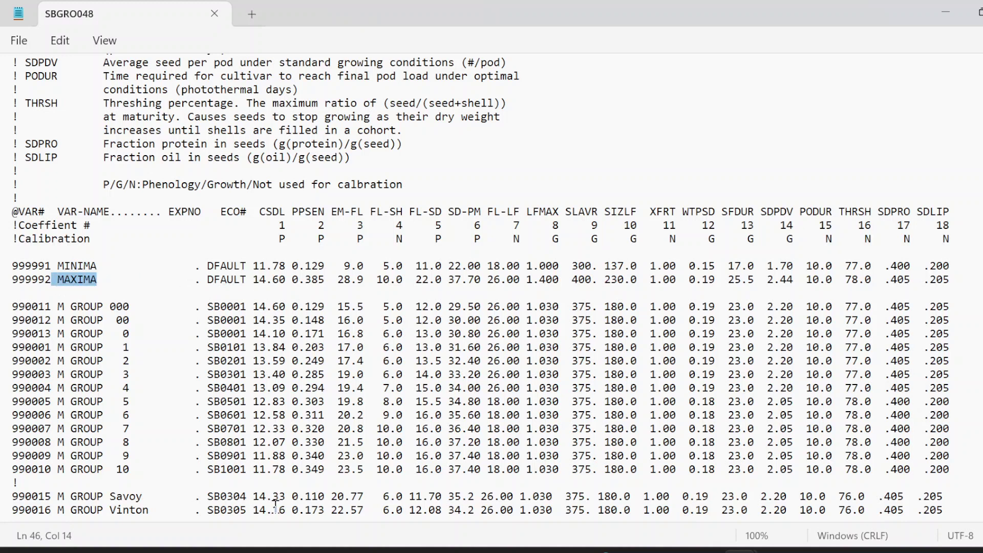
# Compare row 990999's 14.33 with the MAXIMA CSDL limit 14.60, browse other cultivars, then close the file
pyautogui.scroll(-3, 268, 459)
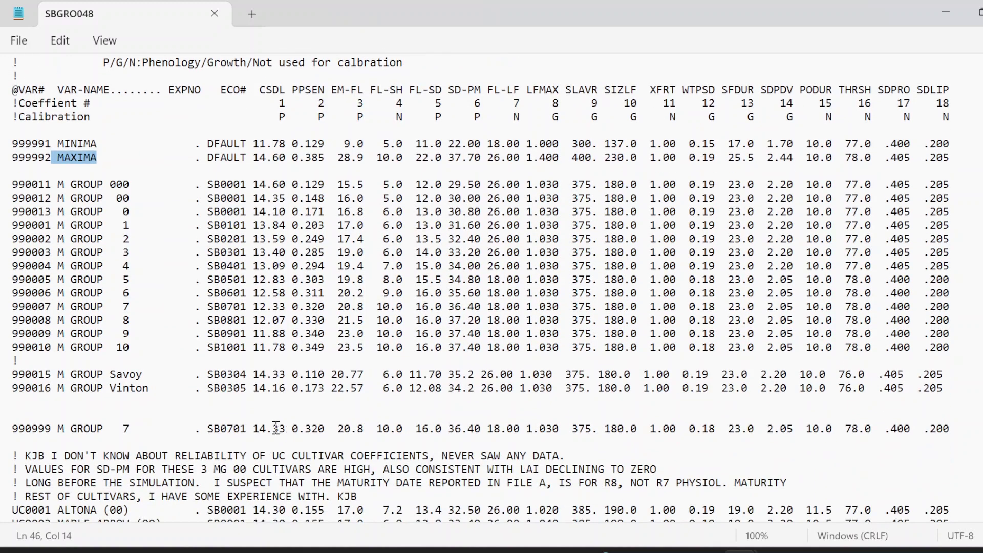
pyautogui.click(285, 428)
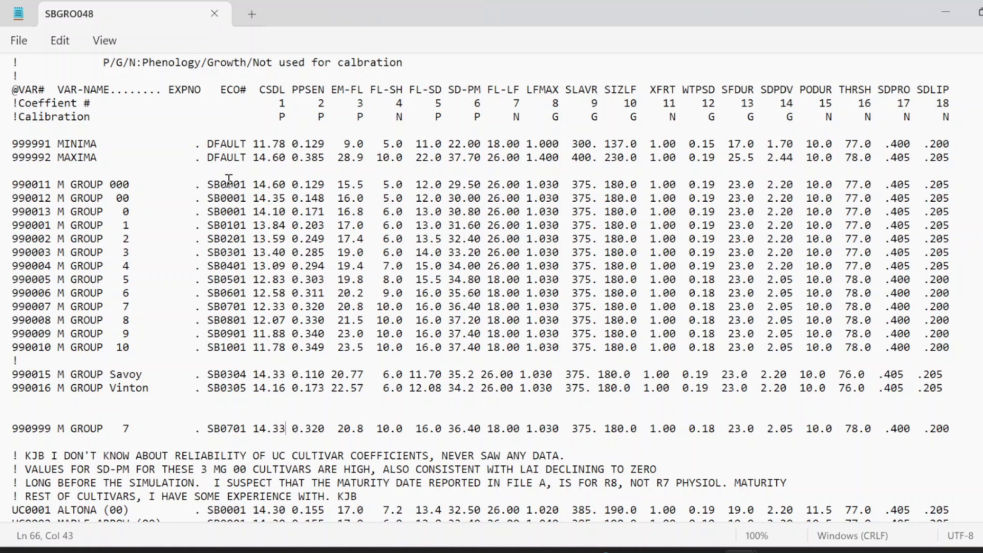
pyautogui.moveTo(285, 157); pyautogui.dragTo(254, 157)
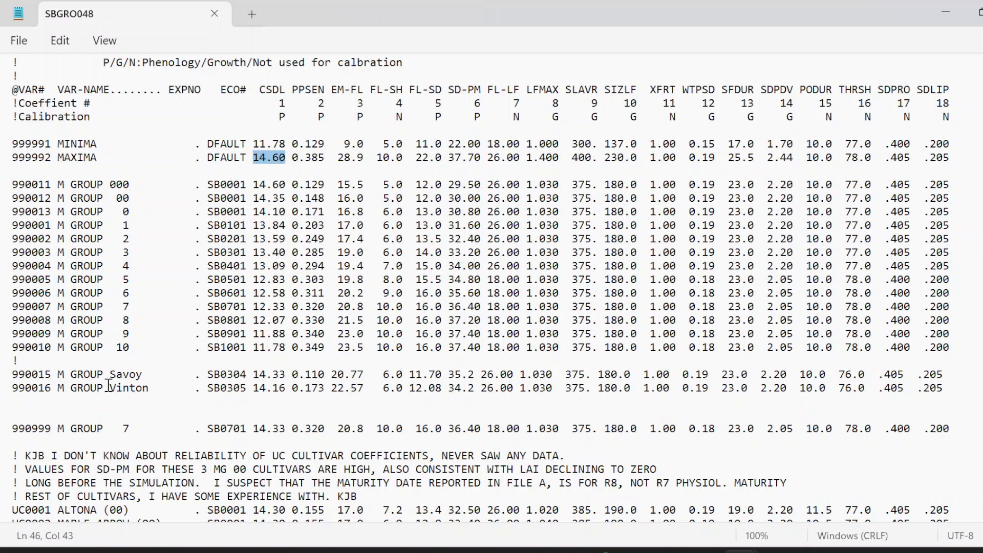
pyautogui.scroll(-2, 126, 379)
pyautogui.scroll(-11, 128, 369)
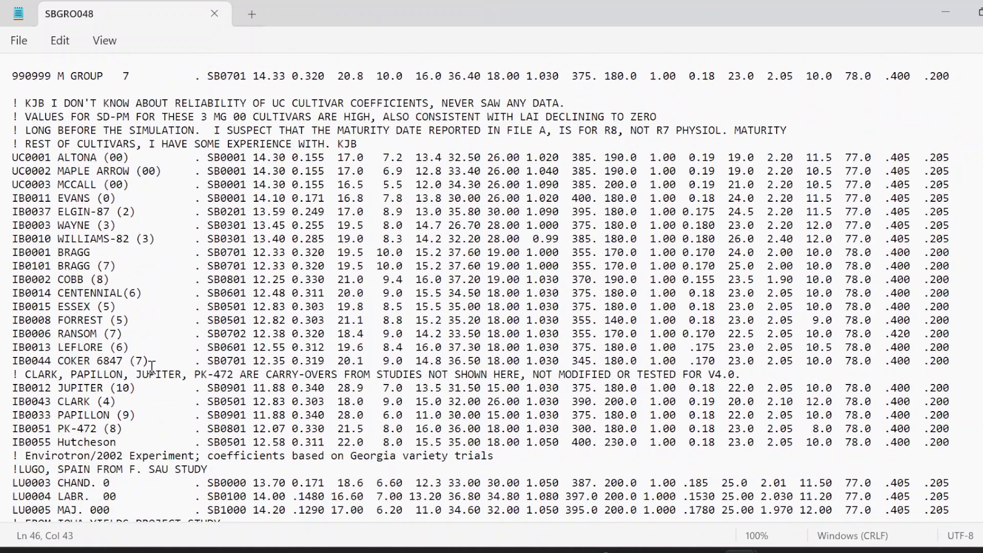
pyautogui.scroll(-4, 148, 365)
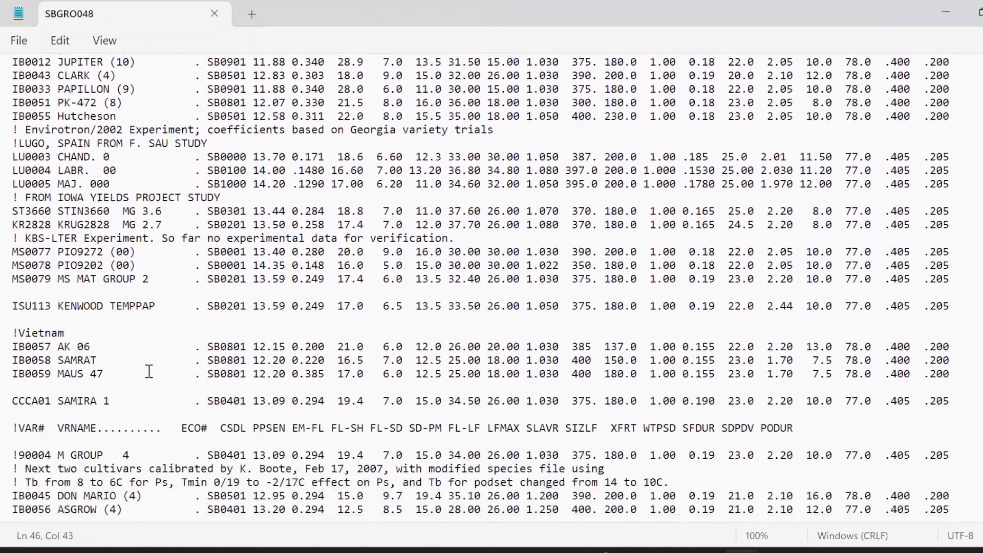
pyautogui.scroll(10, 153, 369)
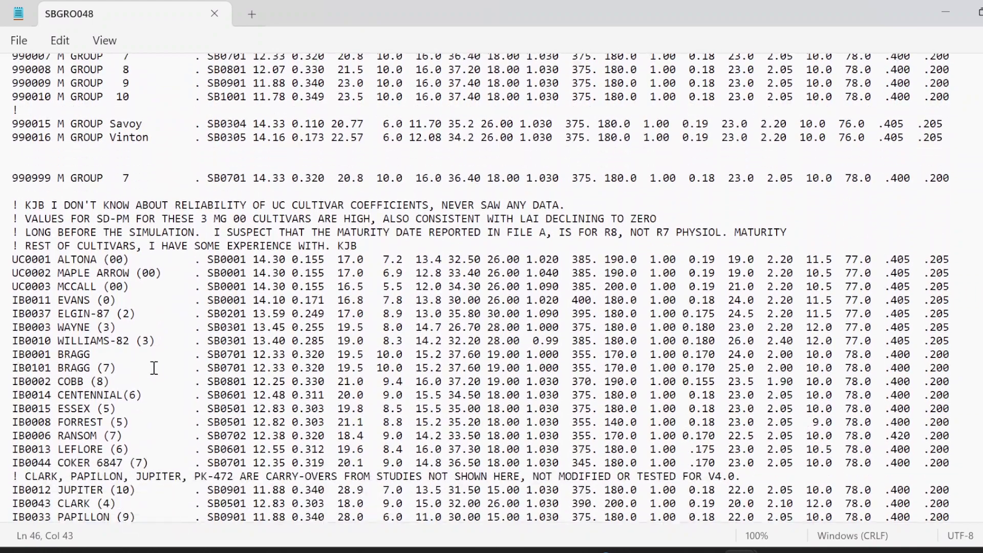
pyautogui.scroll(-3, 154, 368)
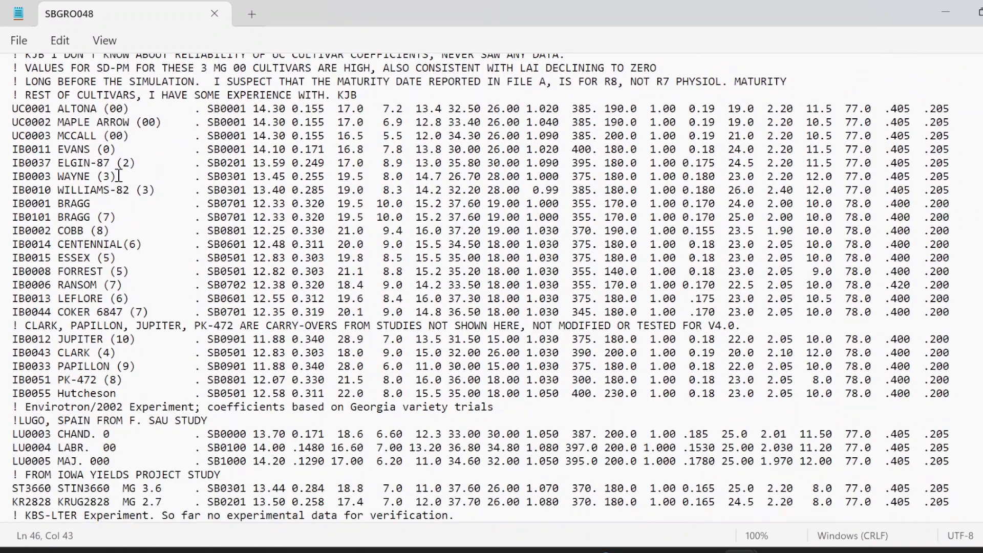
pyautogui.click(982, 10)
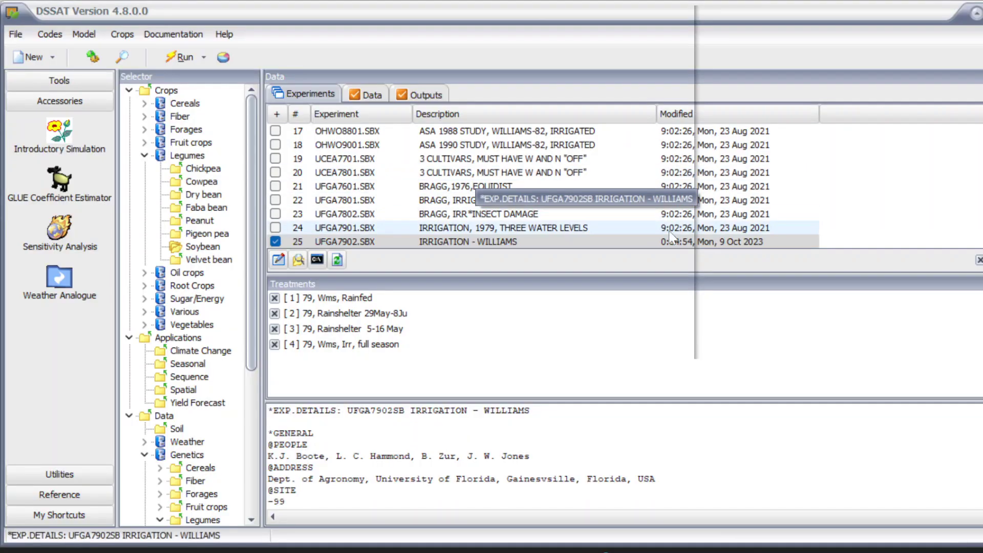